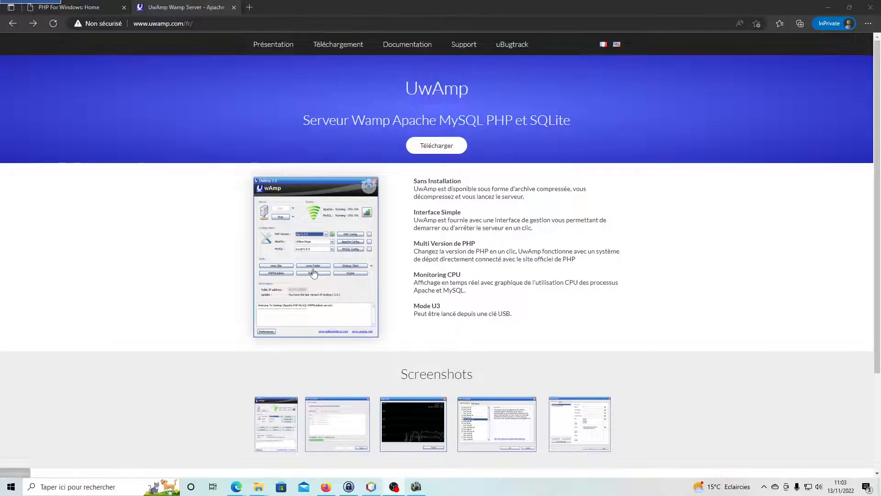
- Open the UwAmp download page and download the Exe/Install package of version 3.1.0
scroll(640, 338, down, 2)
scroll(624, 332, up, 2)
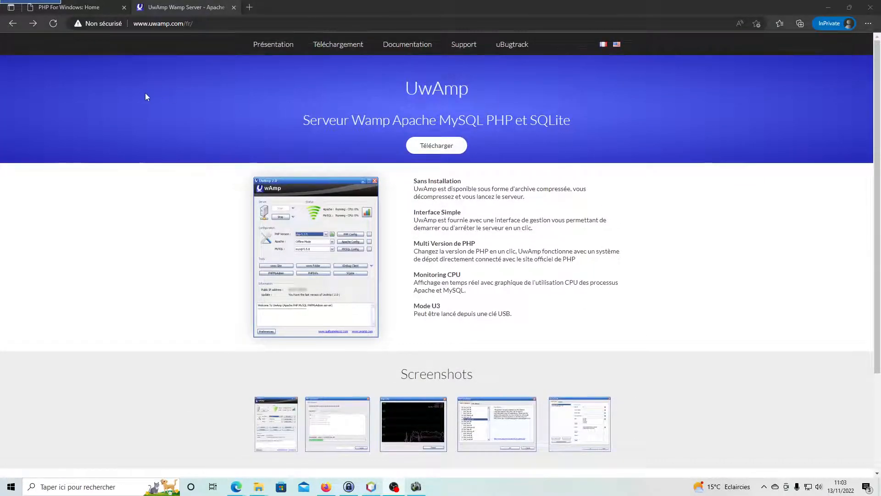
click(348, 46)
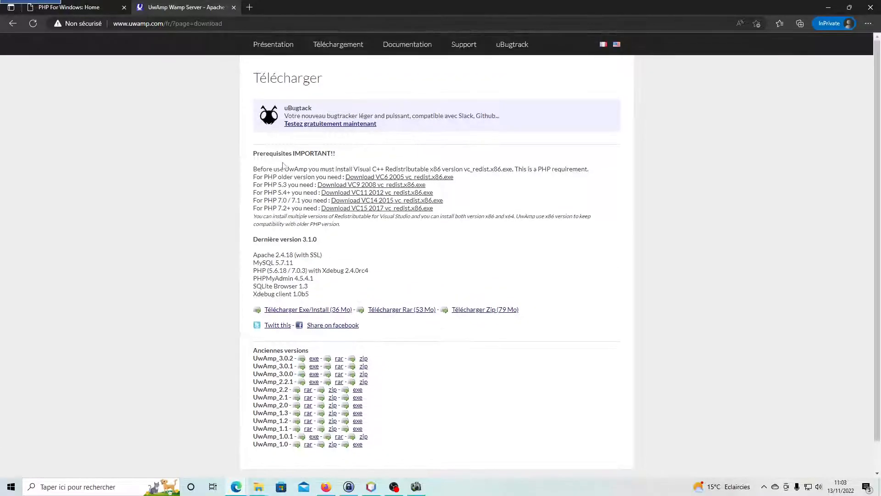
drag(256, 154, 631, 217)
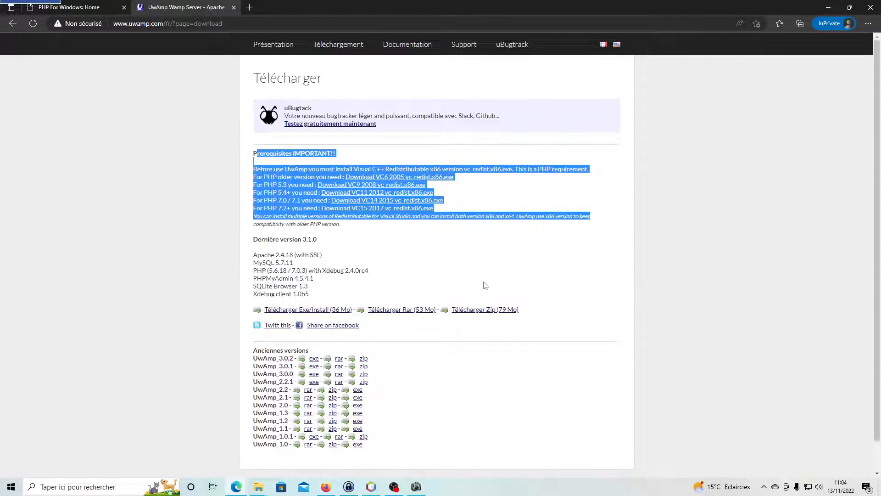
click(304, 309)
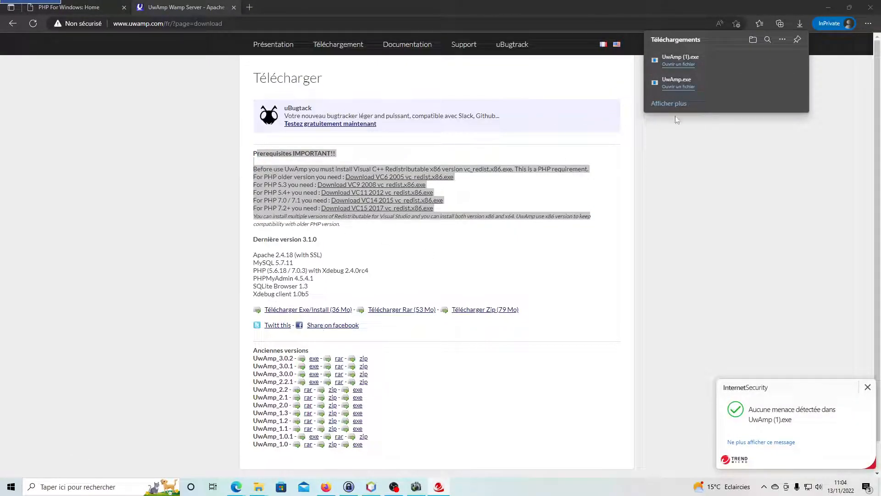
- Run the downloaded UwAmp.exe and install UwAmp in French, keeping the default installation folder
click(686, 88)
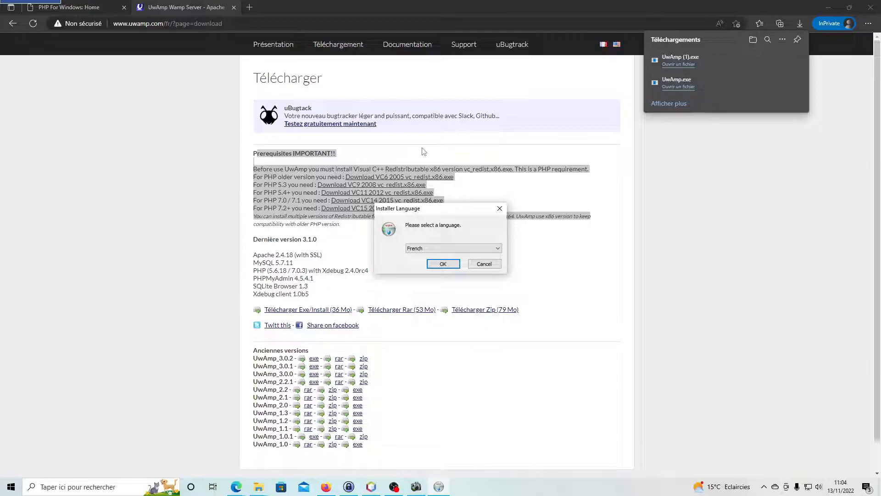
click(443, 263)
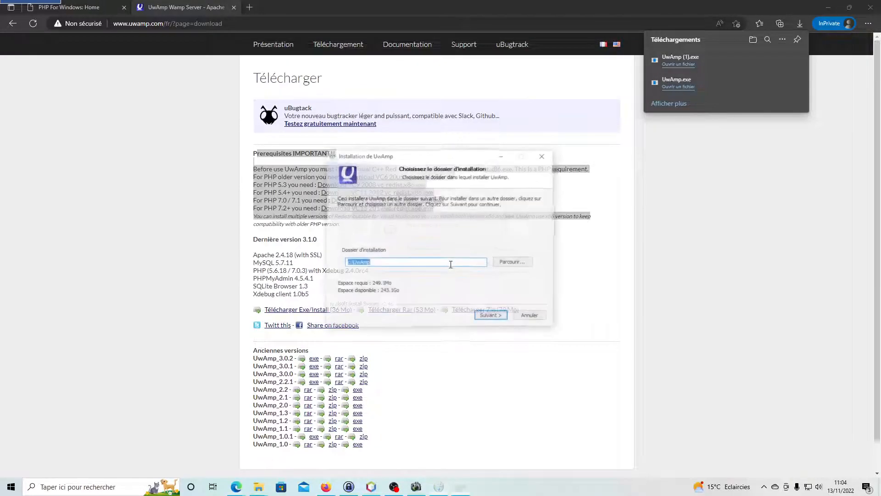
click(491, 317)
click(492, 317)
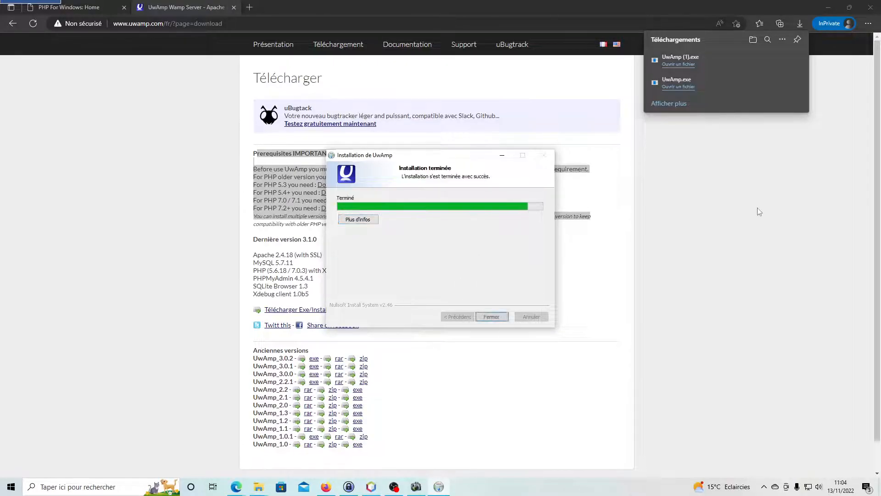
click(494, 317)
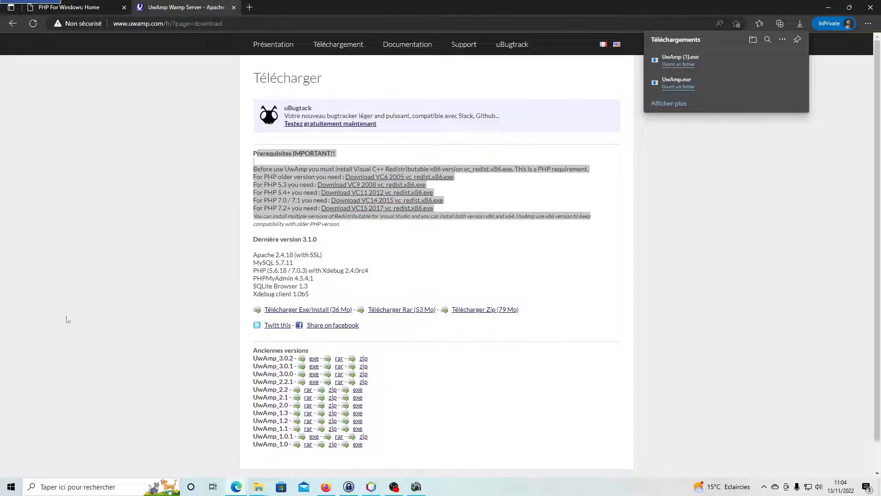
- Launch the newly installed UwAmp and shift its window slightly lower on the screen
click(11, 486)
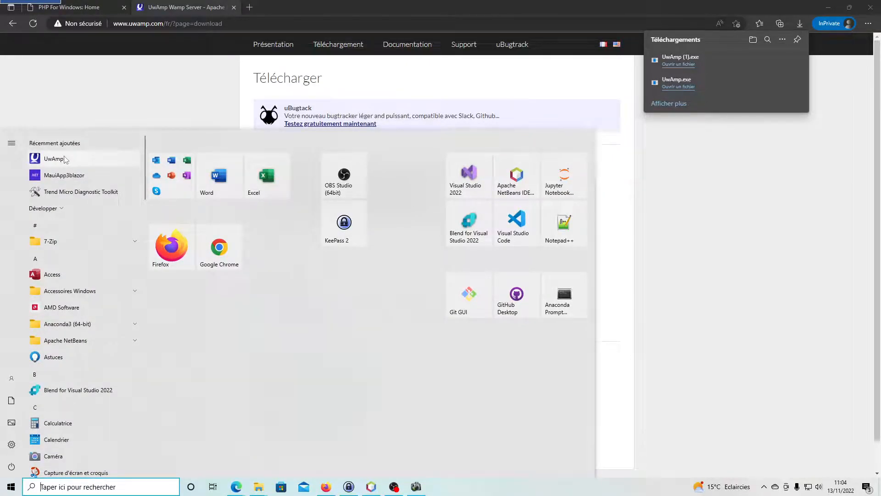
click(65, 158)
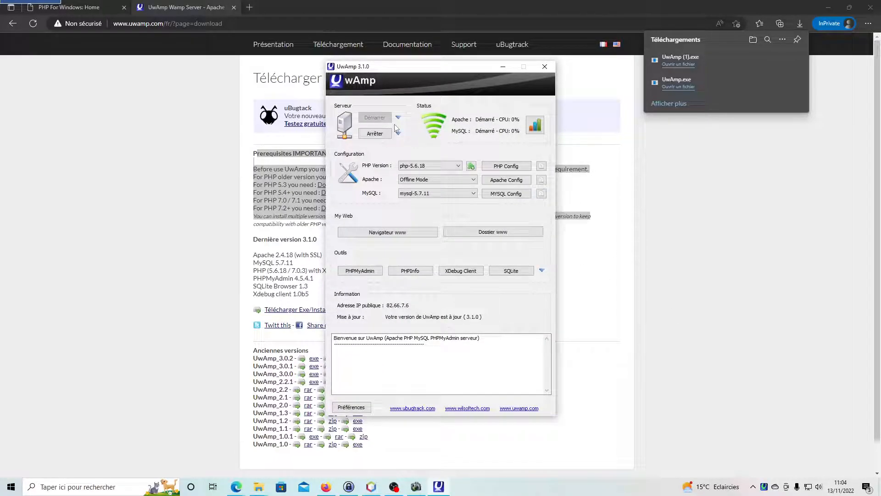
mouse_move(449, 70)
mouse_down()
mouse_move(485, 73)
mouse_move(582, 165)
mouse_move(449, 85)
mouse_up()
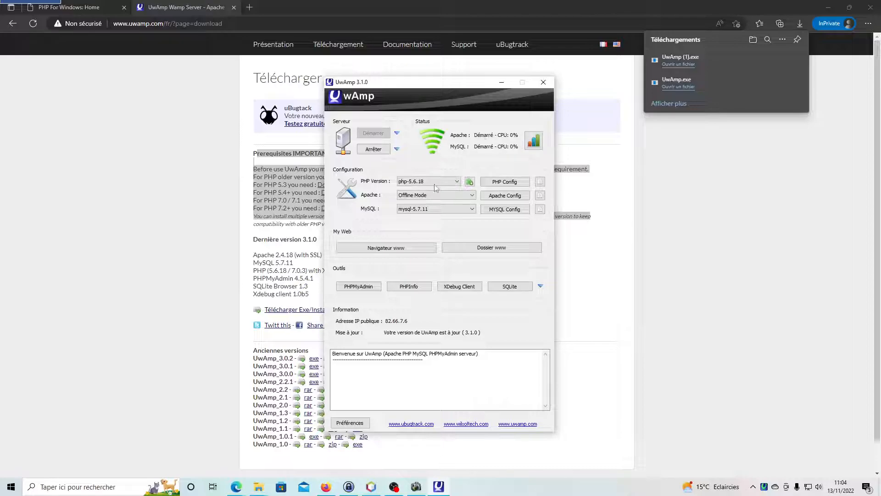
- Switch UwAmp's PHP version to php-7.0.3 and dismiss the error dialog
click(414, 182)
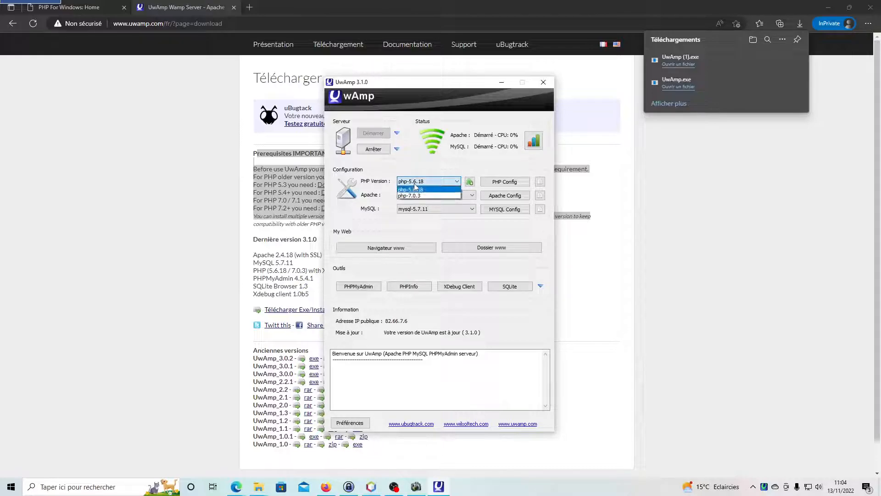
click(425, 198)
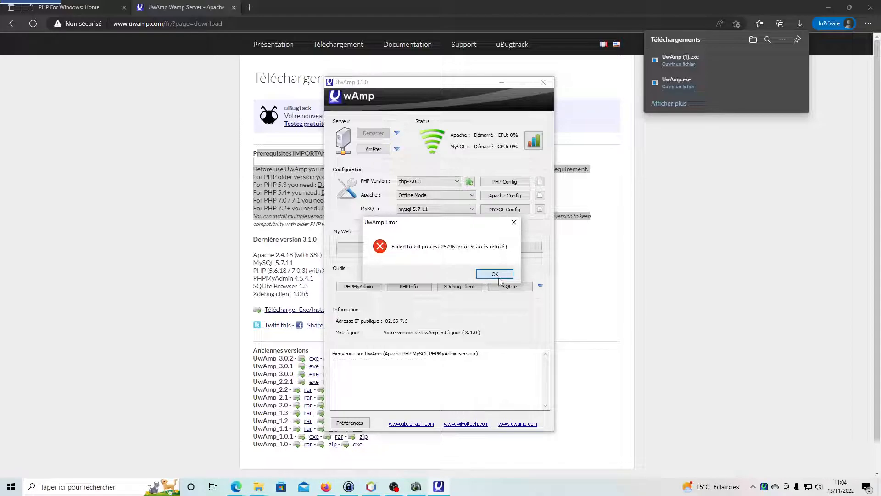
click(495, 274)
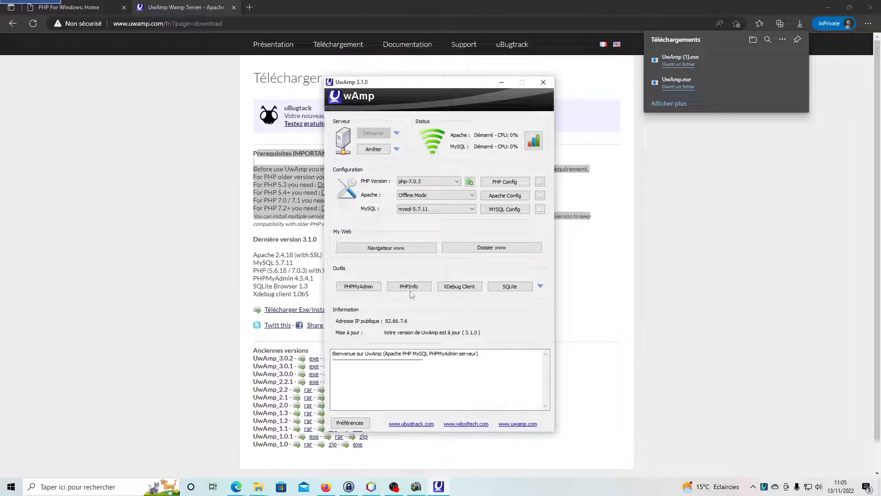
- Load the local server's home page at localhost in a new browser tab
click(401, 249)
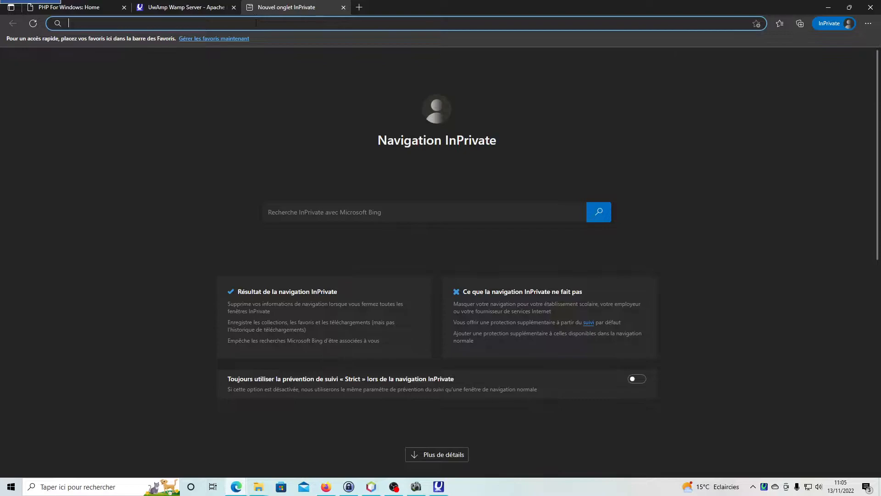
text(localhost:8501)
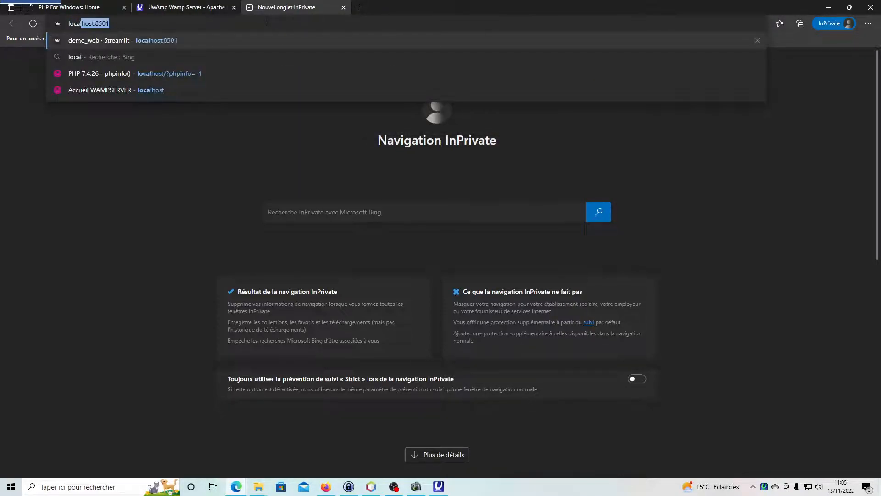
key(BackSpace)
key(BackSpace)
key(BackSpace)
key(BackSpace)
key(BackSpace)
key(Return)
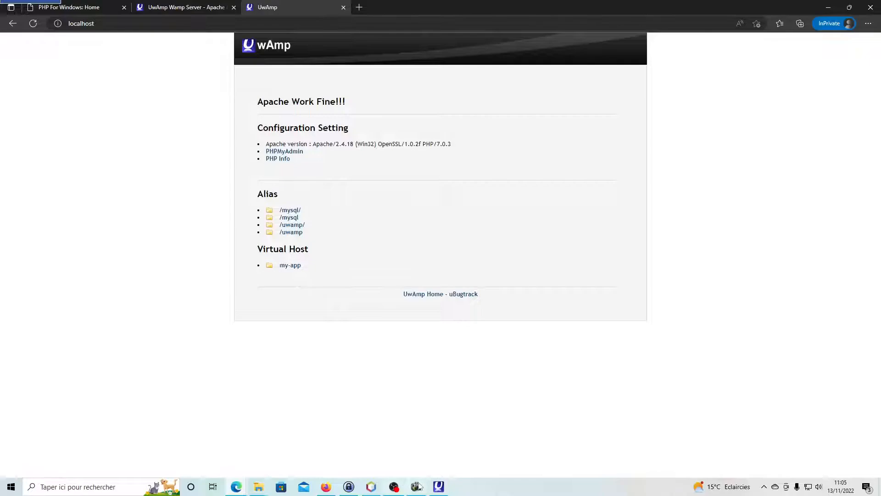
- Return to UwAmp and switch the PHP version to php-5.6.18
click(438, 486)
click(438, 181)
click(433, 191)
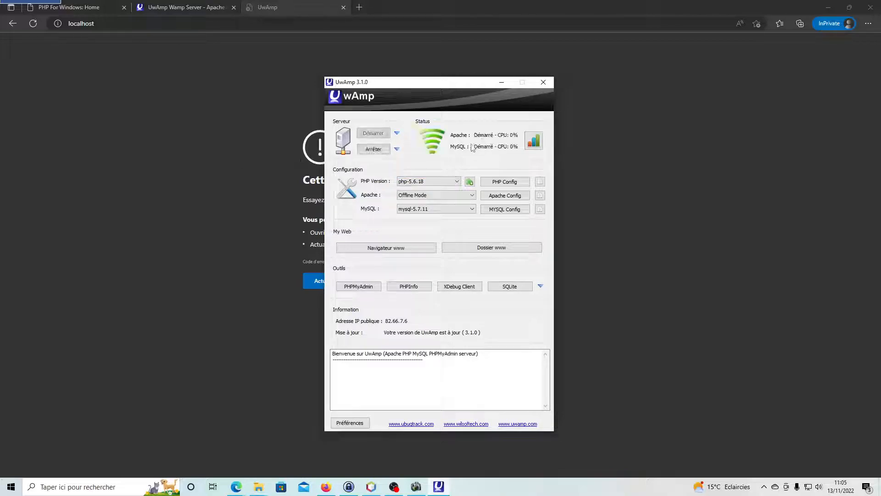
- Reload the localhost page in the browser and open its PHP Info page to check the active PHP version
click(139, 146)
click(272, 24)
key(Return)
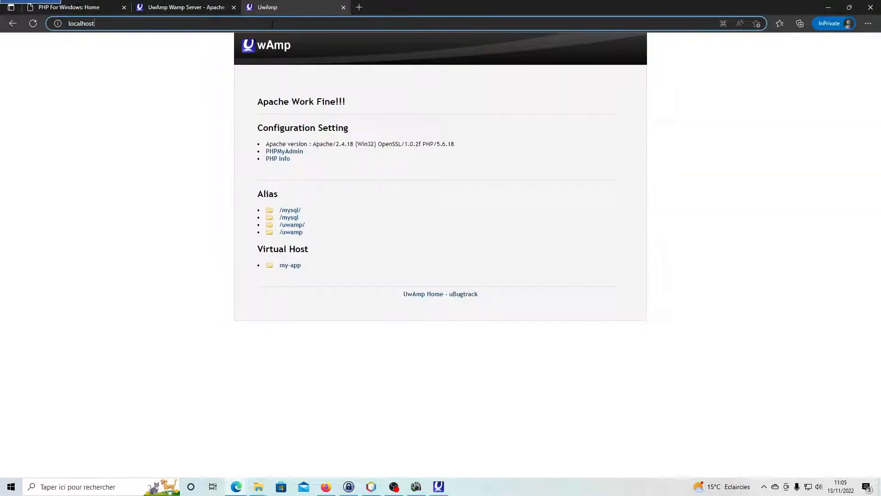
click(284, 160)
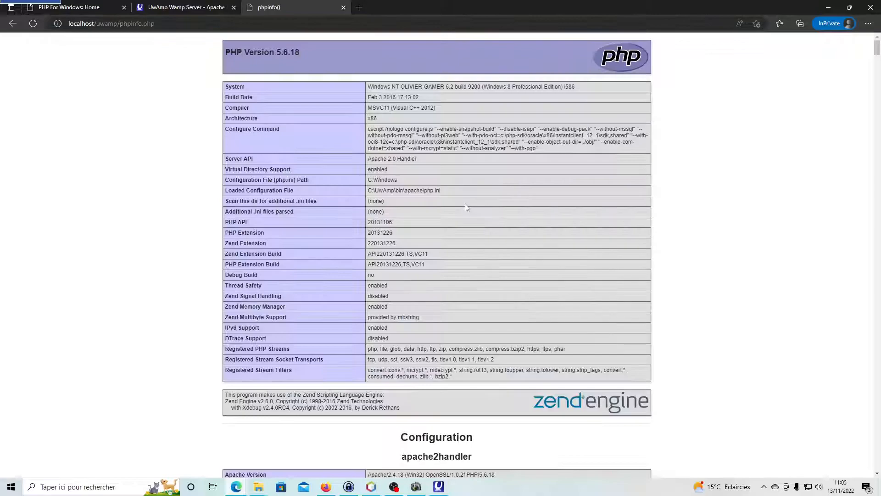
- Bring UwAmp back over the UwAmp download page and set the PHP version to php-7.0.3
click(190, 8)
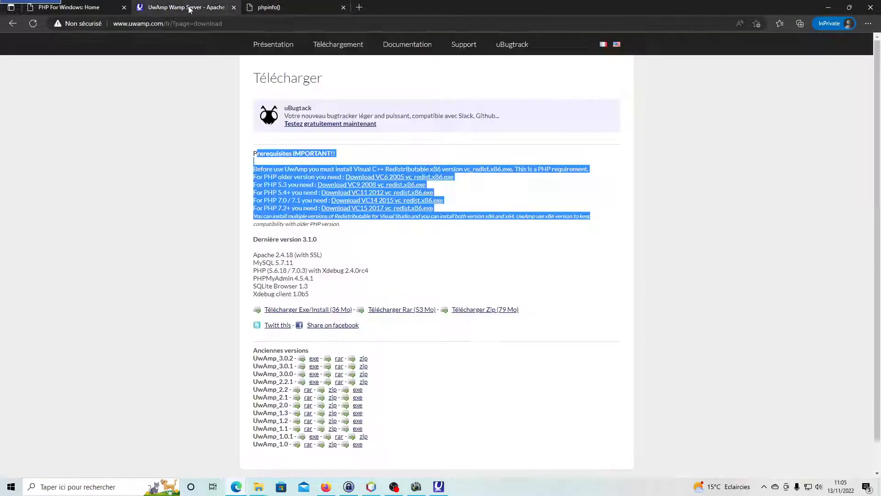
click(439, 487)
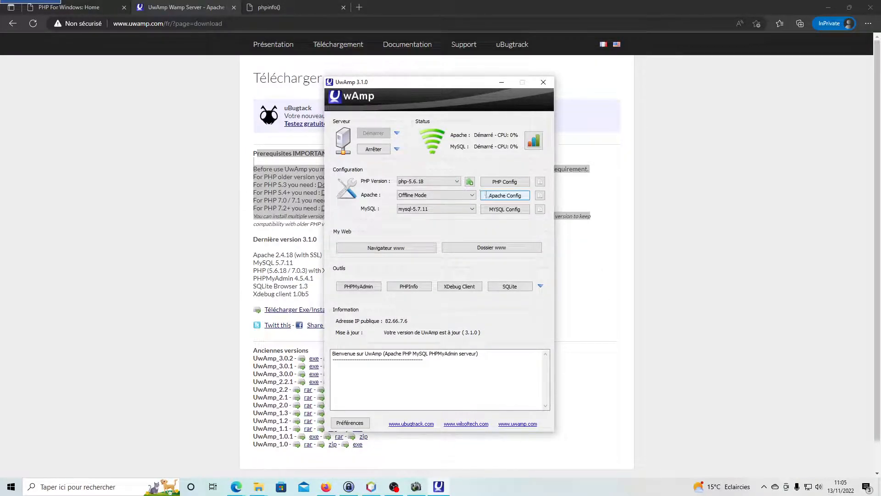
click(449, 181)
click(426, 201)
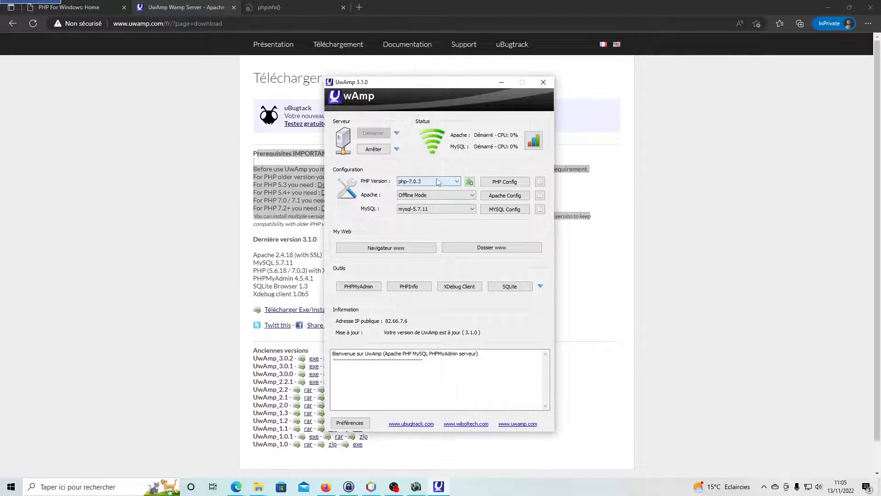
- Open UwAmp's PHP installation dialog and choose "UwAmp PHP dépôt" as the repository
click(469, 182)
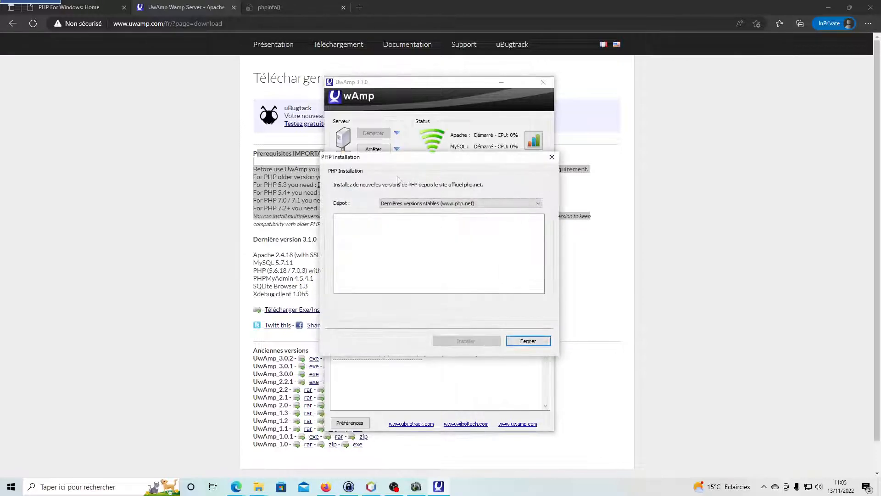
drag(410, 164, 597, 156)
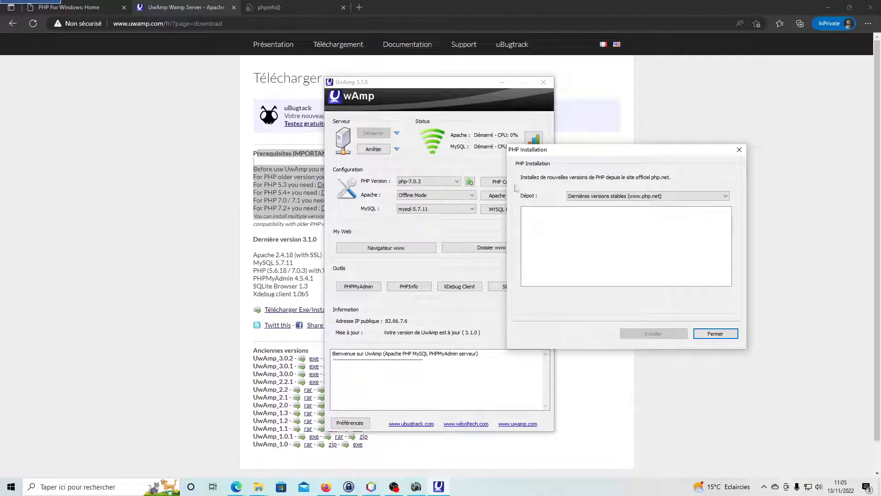
click(658, 197)
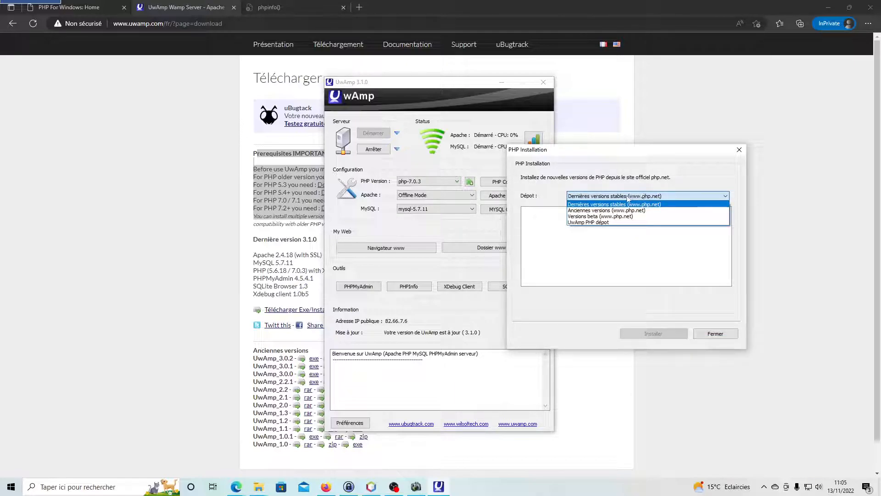
click(612, 216)
click(612, 219)
click(617, 196)
click(612, 222)
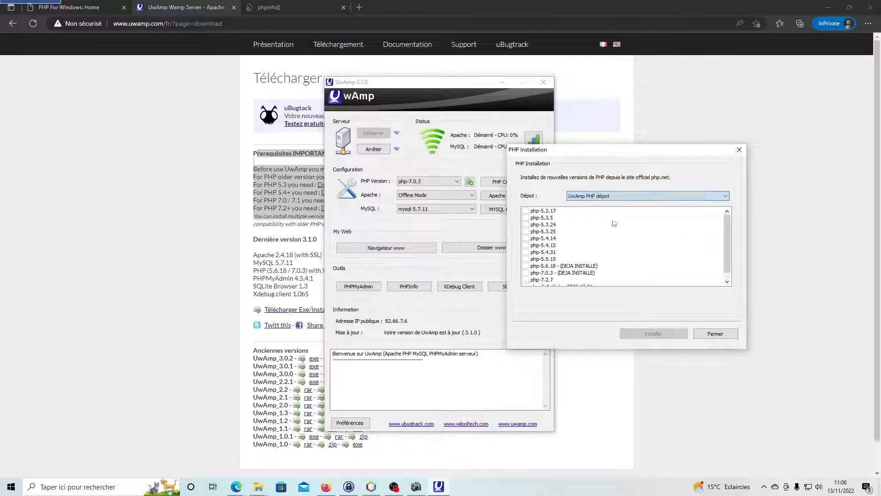
- Select php-7.2.7 in the repository list, install it and close the PHP installation dialog
scroll(610, 243, down, 1)
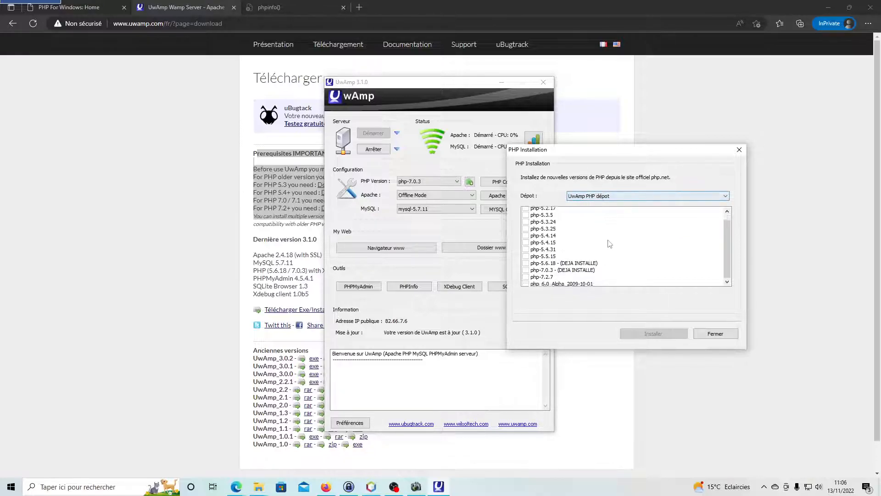
click(526, 273)
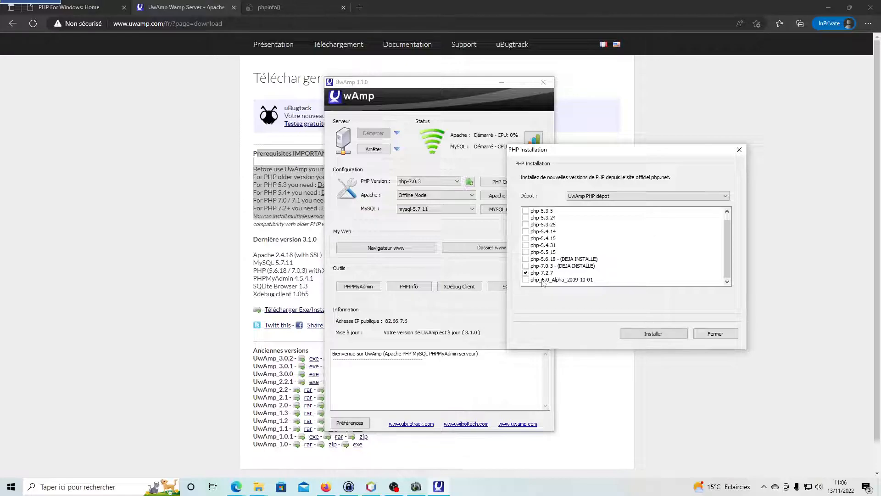
click(656, 337)
scroll(549, 260, down, 1)
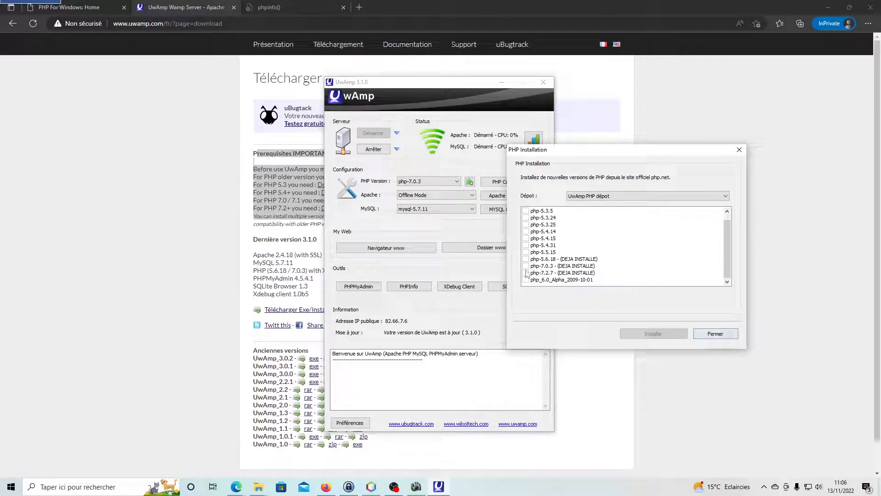
click(700, 333)
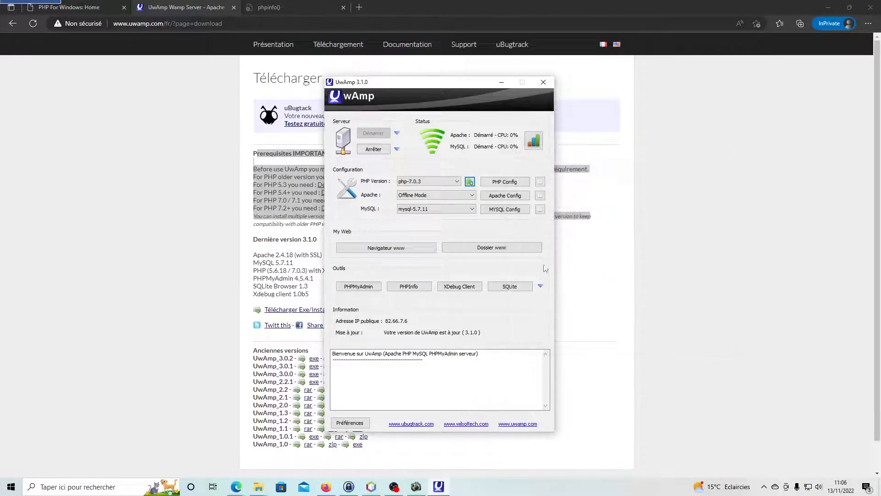
- Switch UwAmp's PHP version to php-7.2.7 and reload localhost/uwamp/phpinfo.php in the browser
click(432, 186)
click(434, 196)
click(201, 99)
click(269, 8)
click(271, 24)
key(Return)
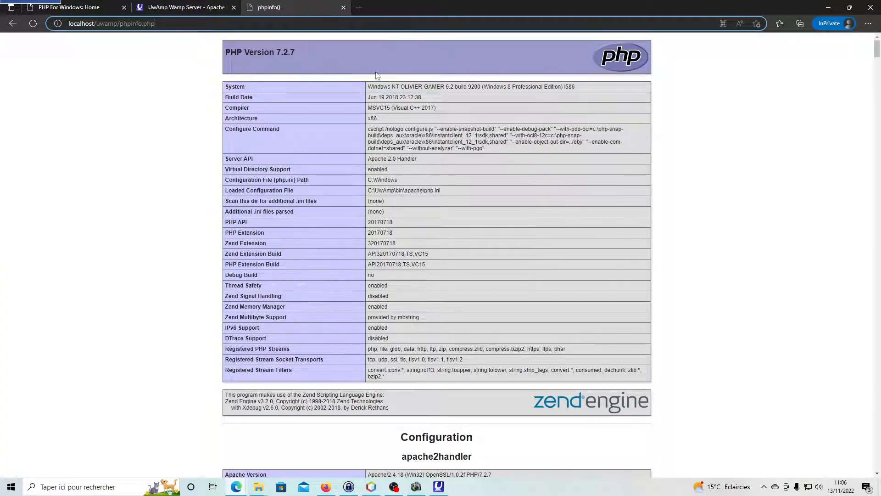
- Return to the UwAmp download page, clear the text selection and review the Visual C++ Redistributable prerequisites
click(185, 8)
click(254, 9)
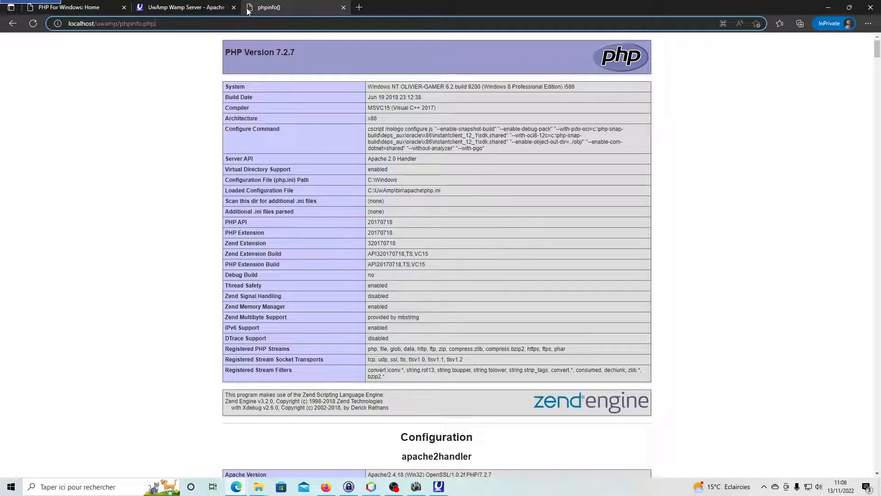
click(204, 5)
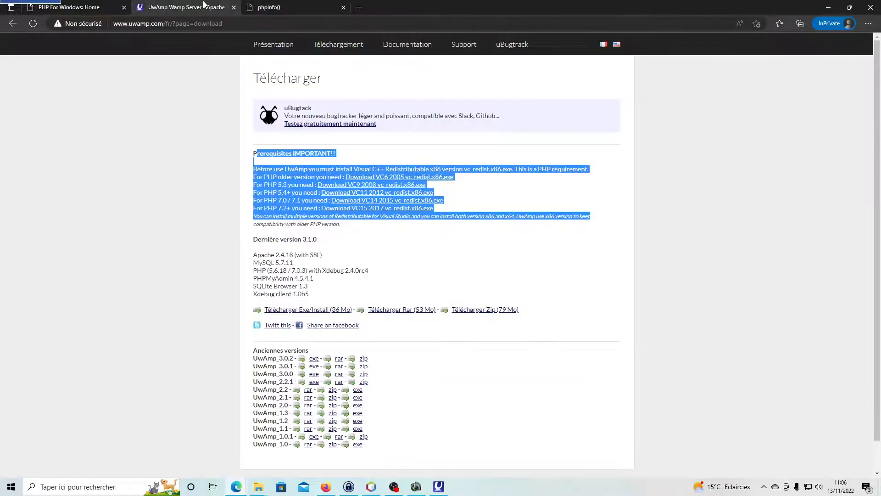
click(627, 318)
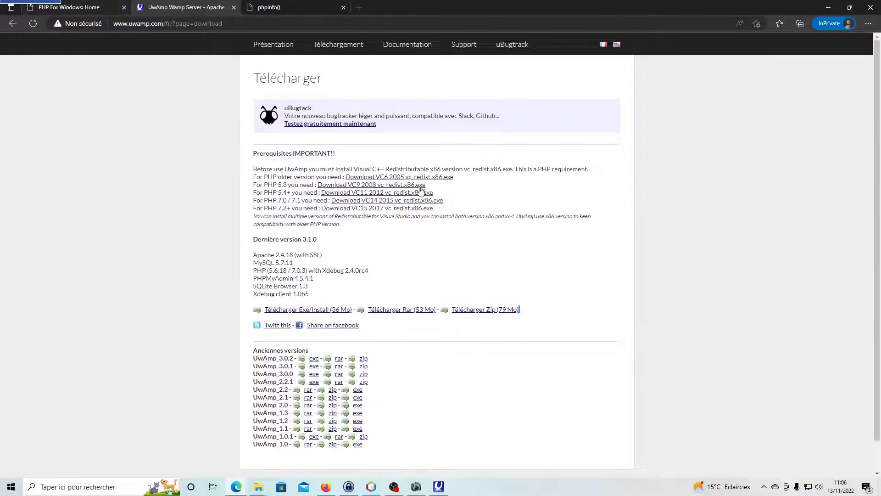
- Switch to the PHP For Windows site and open its downloads page
scroll(492, 263, down, 1)
scroll(492, 262, up, 1)
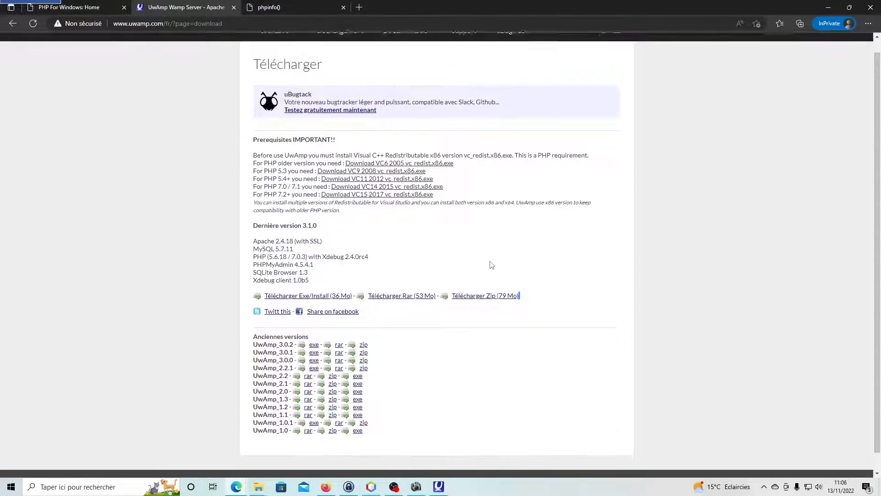
click(88, 8)
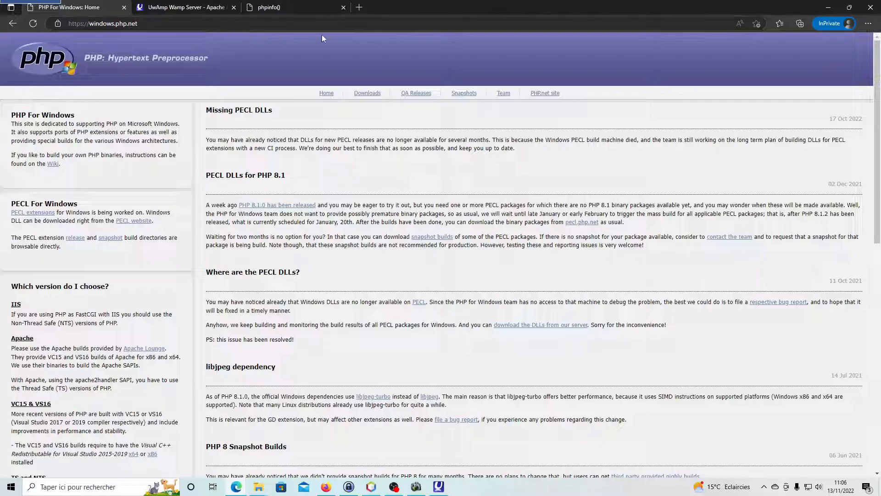
scroll(354, 173, down, 10)
scroll(353, 169, up, 7)
scroll(353, 169, up, 4)
click(363, 94)
- Download the zip of the PHP 7.4.33 VC15 x86 Thread Safe build
scroll(507, 151, down, 20)
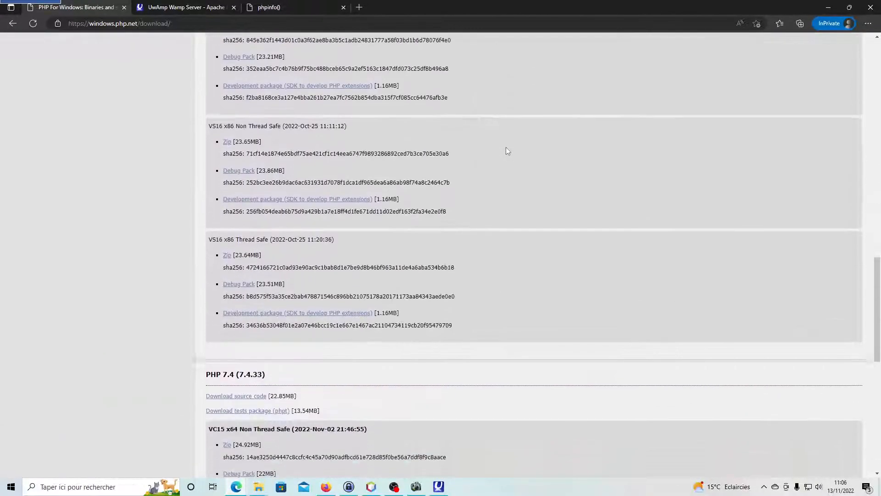
scroll(507, 151, up, 3)
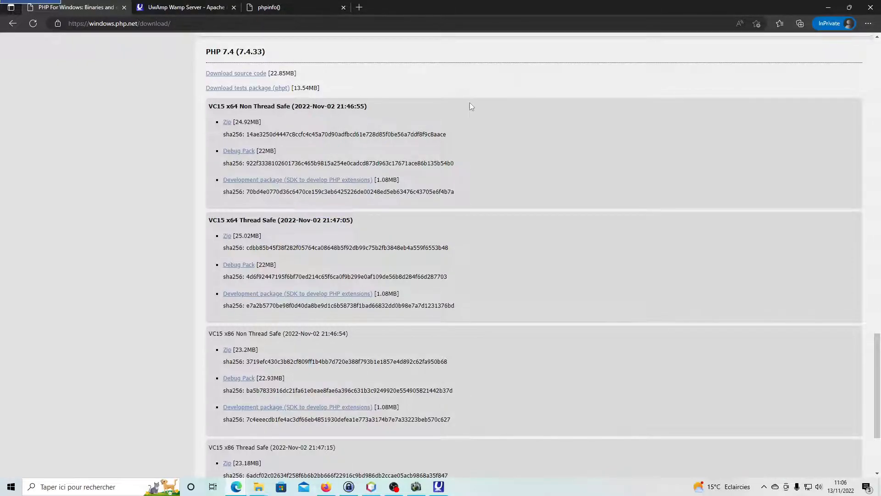
scroll(470, 105, down, 3)
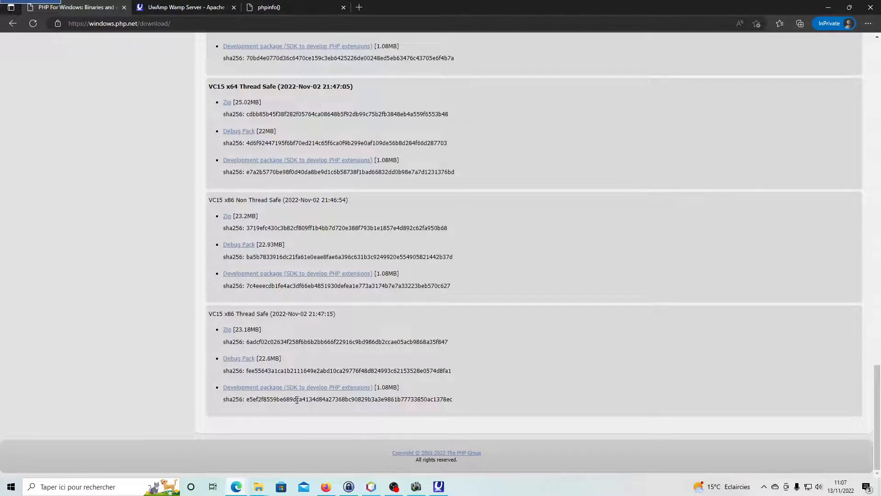
click(227, 329)
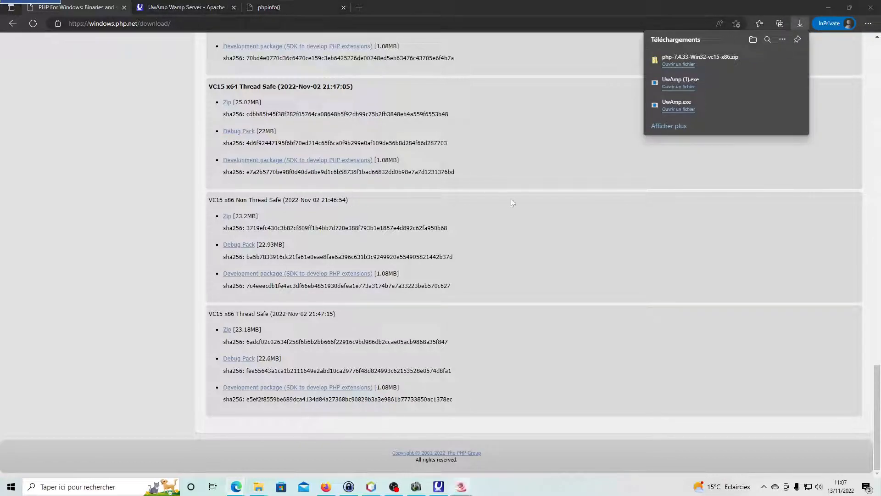
- Download the zip of the PHP 8.0.25 VS16 x86 Thread Safe build
scroll(152, 240, up, 15)
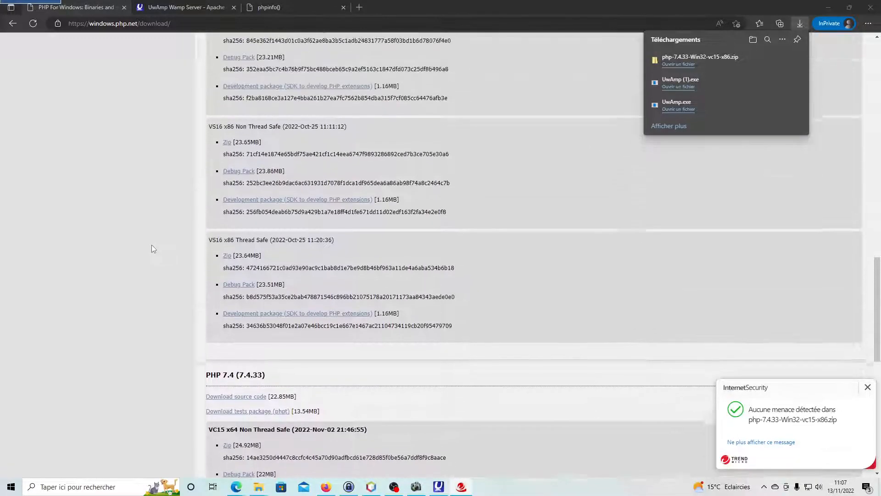
scroll(152, 249, up, 2)
scroll(152, 248, down, 6)
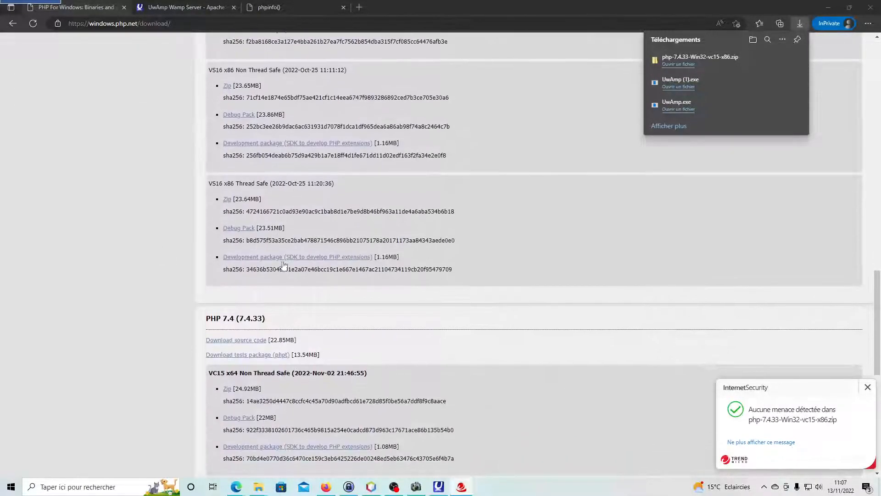
click(227, 199)
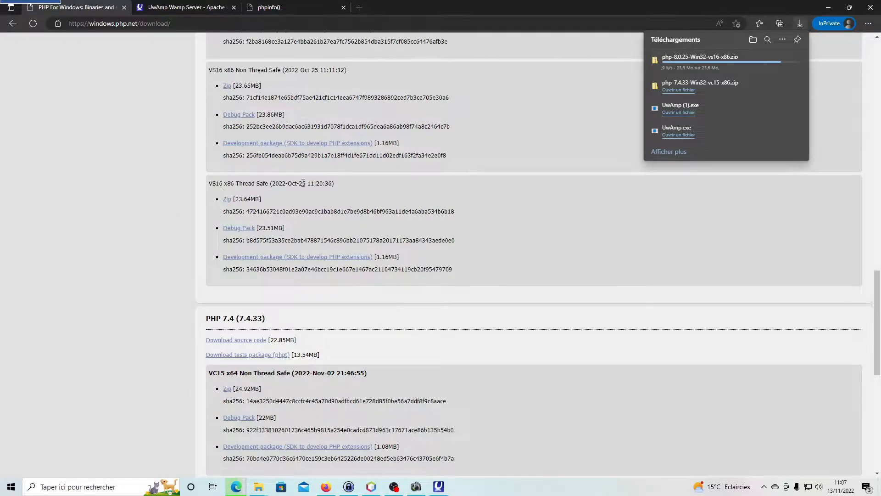
- Download the zip of the PHP 8.1.12 VS16 x86 Thread Safe build
scroll(229, 220, up, 15)
scroll(229, 220, down, 4)
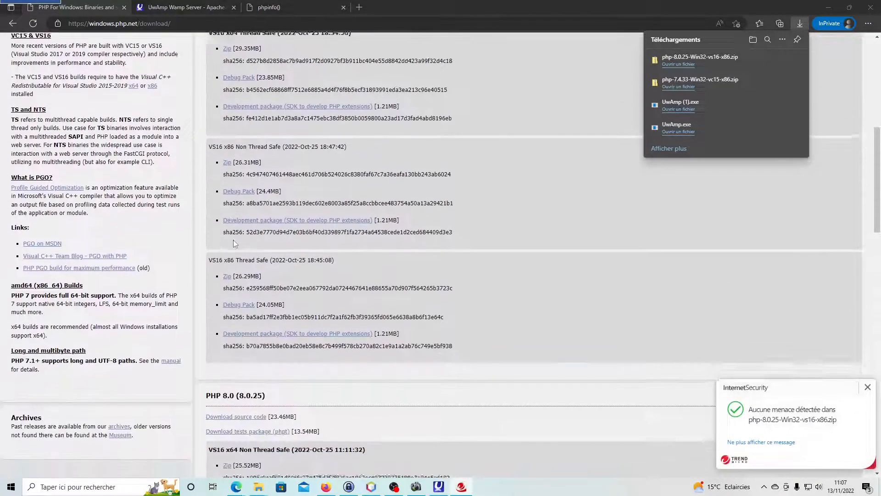
scroll(232, 229, up, 9)
scroll(235, 244, down, 4)
scroll(233, 243, up, 4)
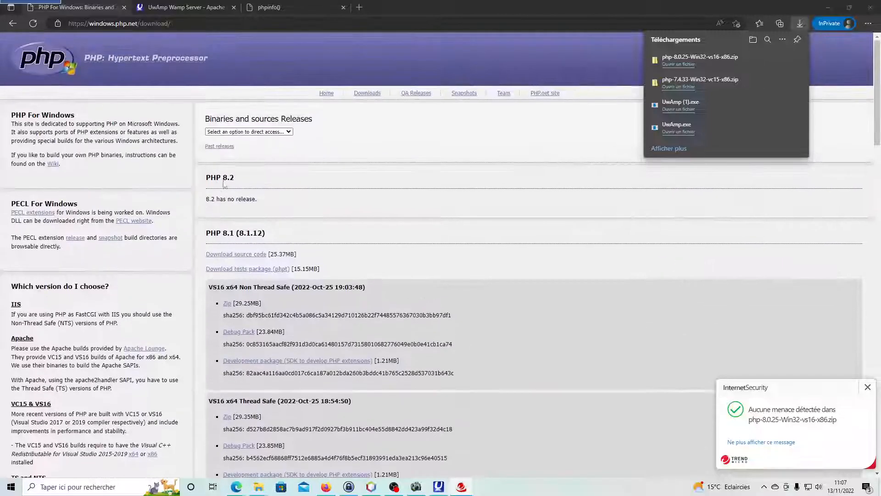
scroll(245, 234, down, 8)
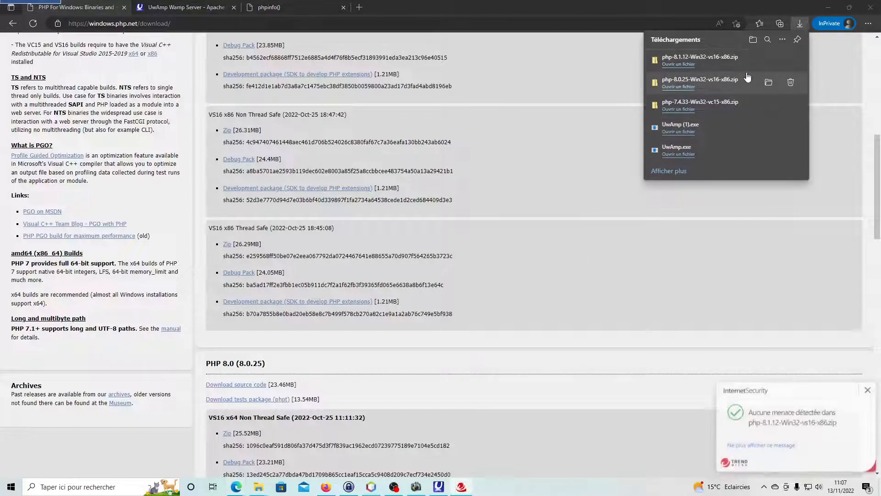
- Copy the three downloaded PHP zip archives, minimise the browser and paste the archives onto the desktop
click(687, 65)
drag(400, 102, 0, 96)
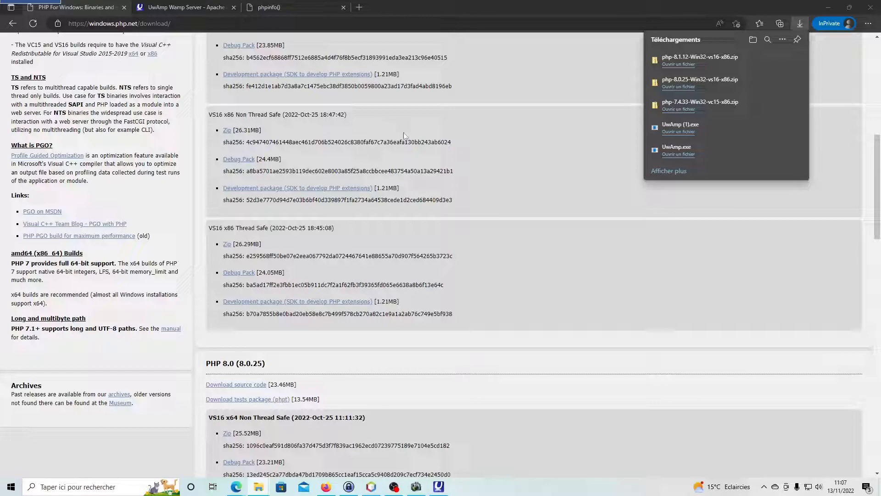
click(828, 7)
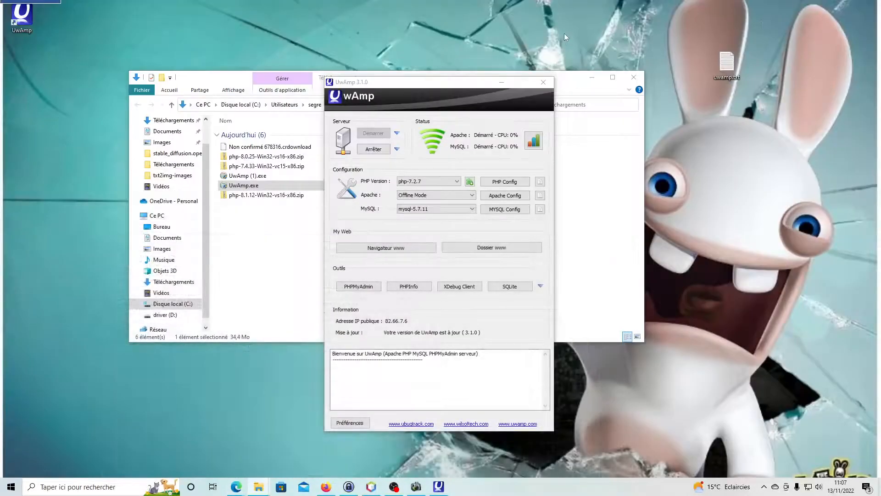
click(767, 140)
key(ctrl+v)
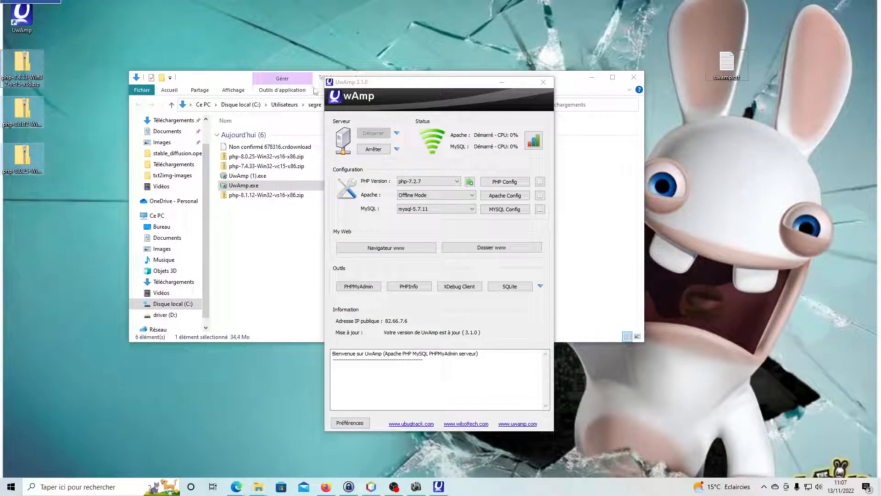
- Extract php-7.4.33-Win32-vc15-x86.zip into a folder on the desktop
click(31, 68)
right_click(31, 68)
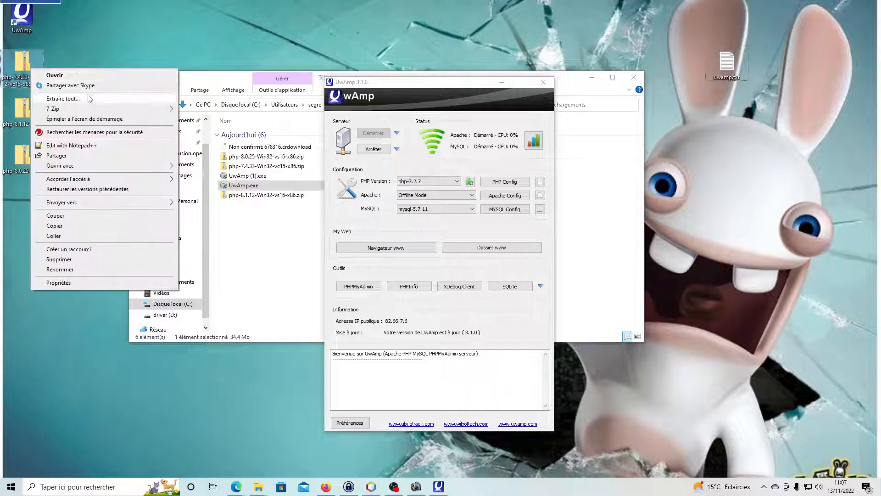
click(63, 99)
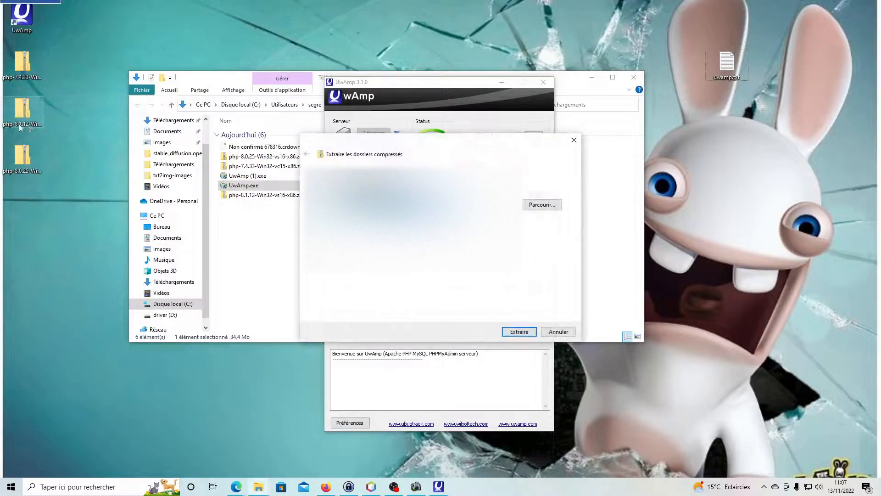
click(509, 331)
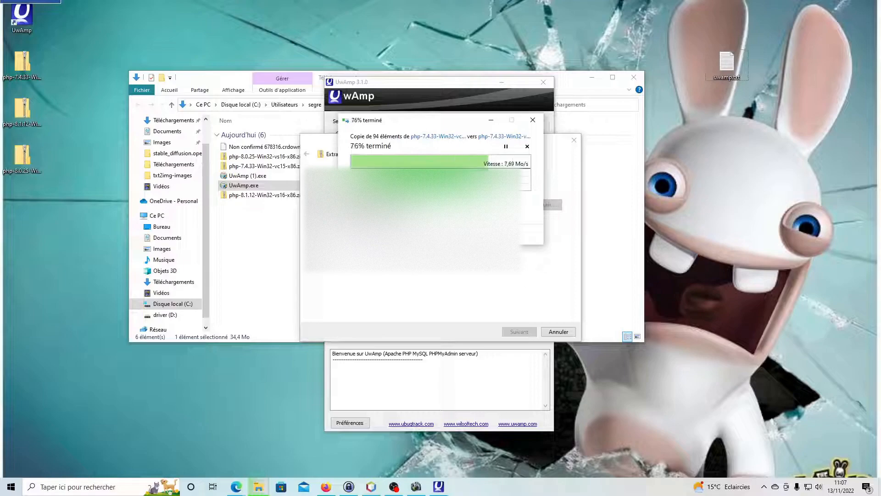
- Extract php-8.1.12-Win32-vs16-x86.zip and php-8.0.25-Win32-vs16-x86.zip into their own folders on the desktop
right_click(25, 110)
click(78, 143)
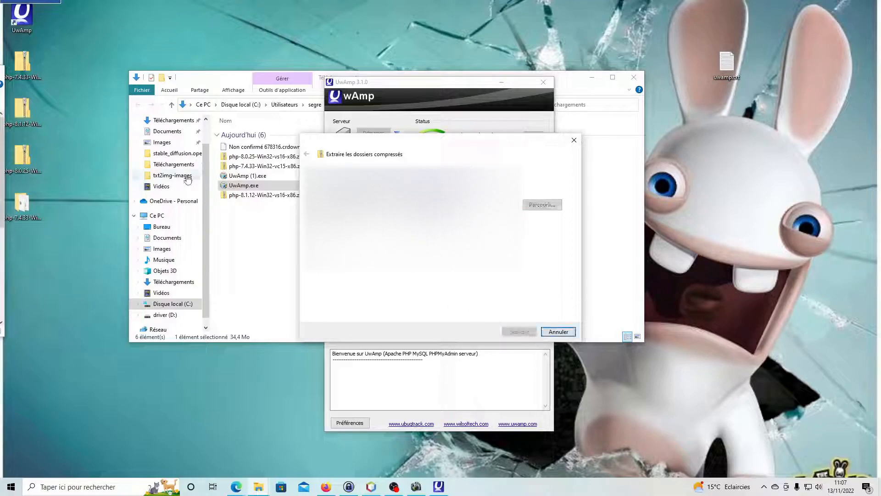
click(506, 329)
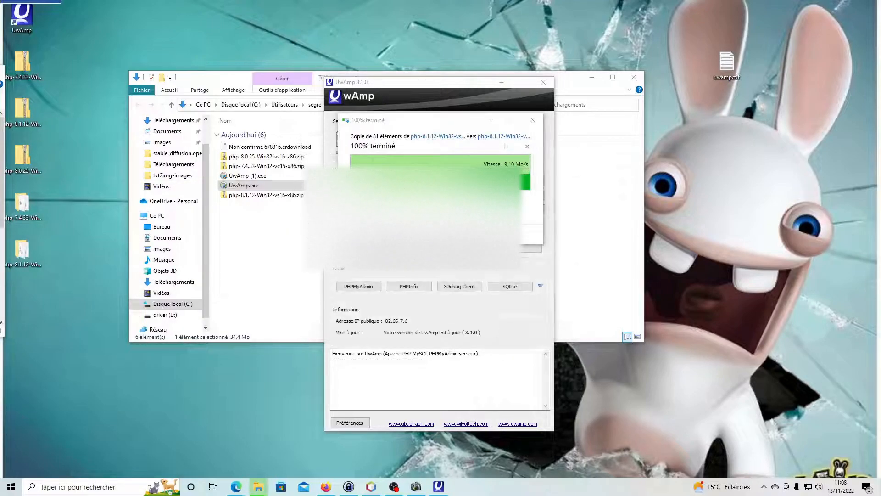
right_click(29, 168)
click(61, 198)
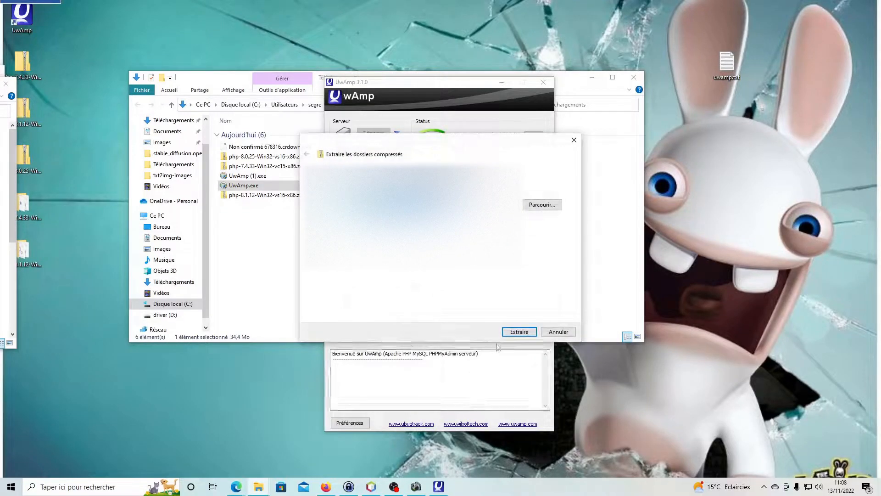
click(514, 334)
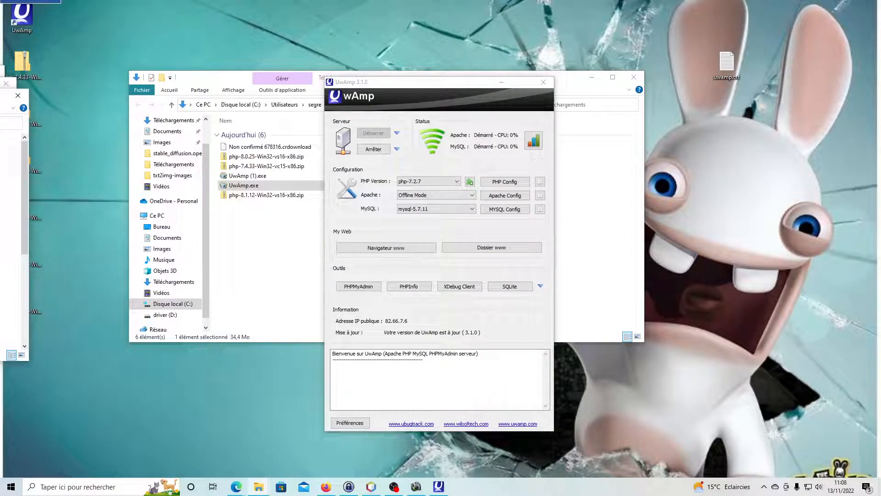
- Bring the windows of the extracted PHP folders into view and close all three
drag(0, 96, 449, 163)
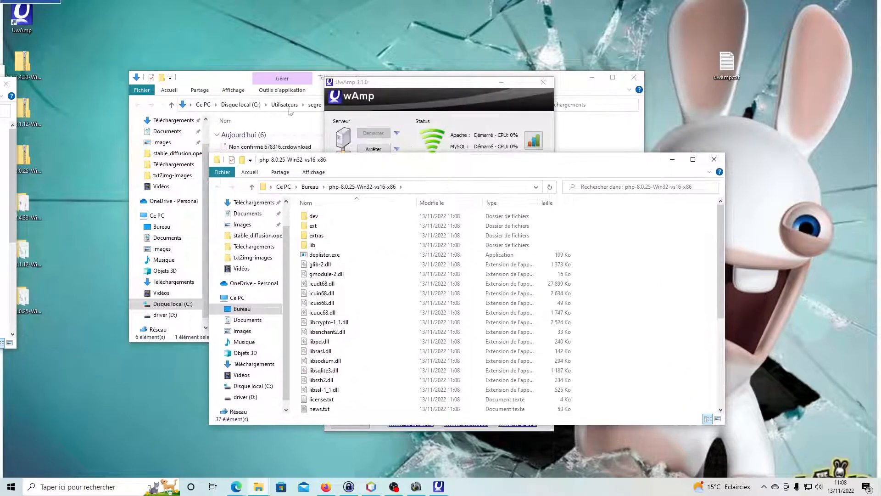
drag(0, 86, 505, 170)
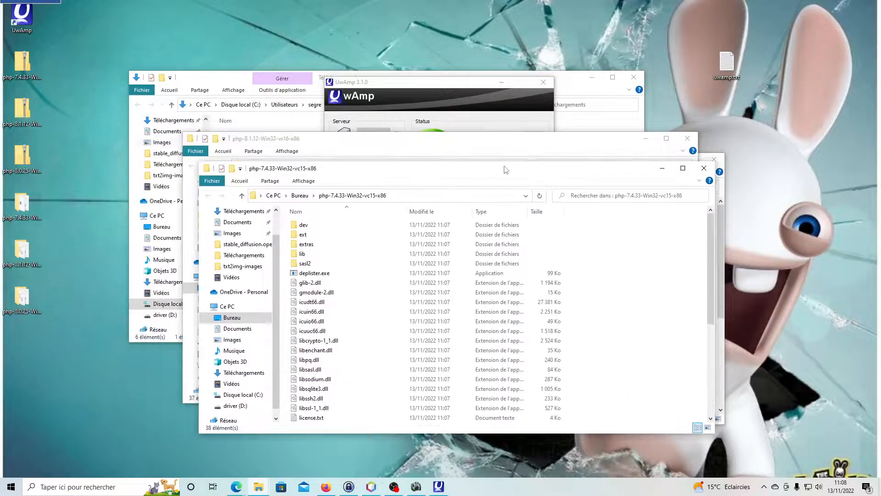
click(706, 169)
click(688, 139)
click(713, 161)
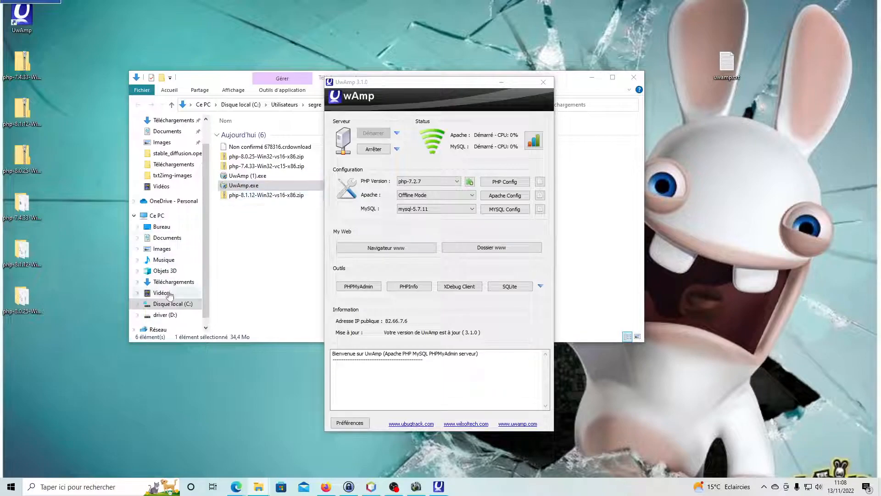
- Open C:\UwAmp\bin\php and move the three extracted PHP folders from the desktop into it
click(173, 305)
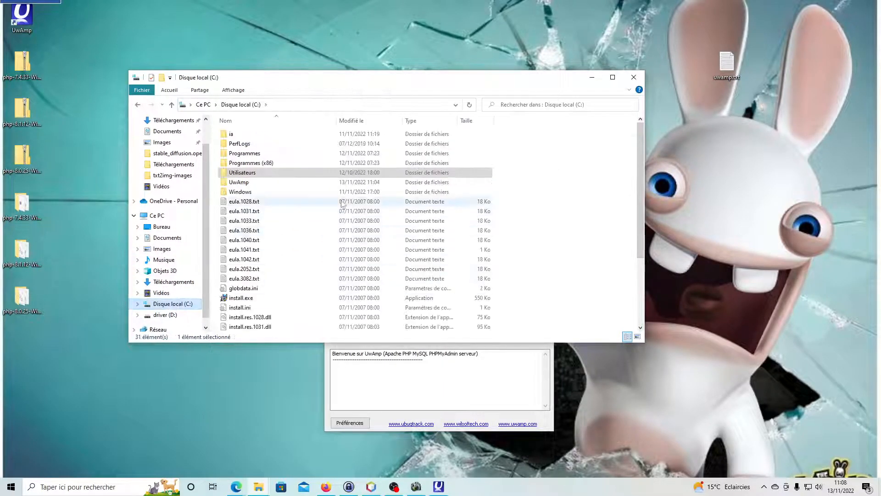
click(239, 183)
double_click(238, 183)
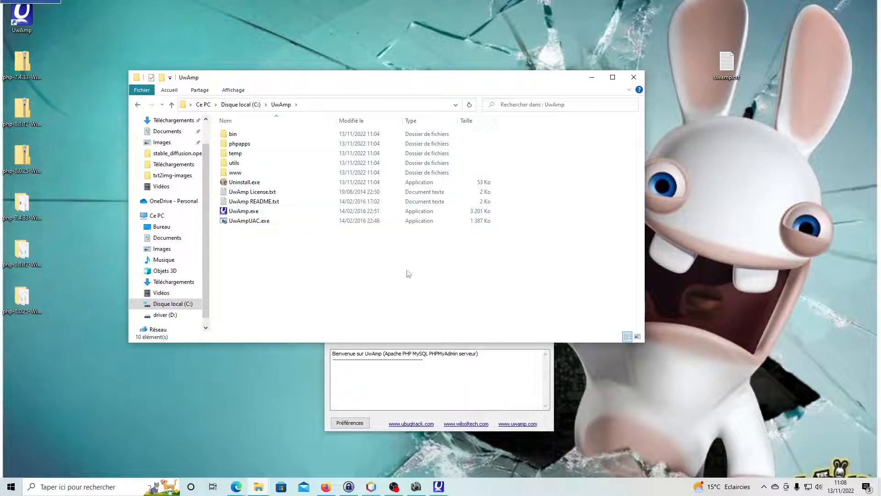
double_click(232, 136)
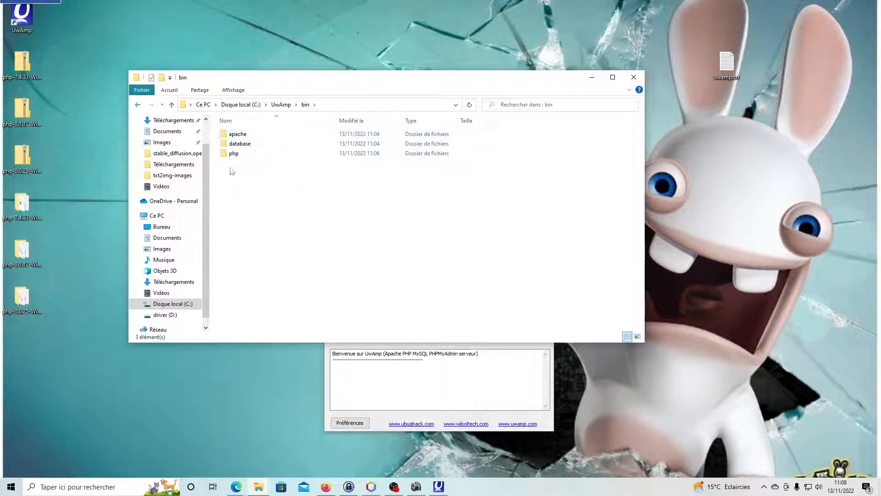
double_click(233, 153)
drag(63, 205, 23, 319)
drag(24, 212, 366, 216)
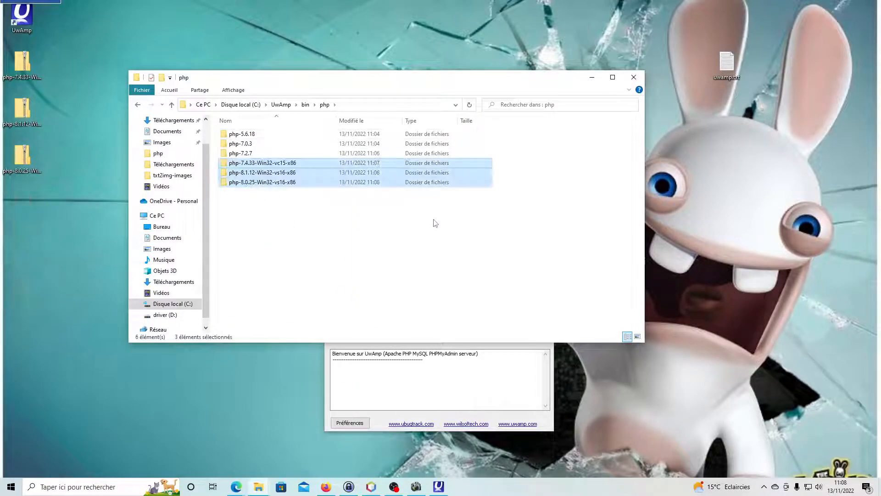
- Rename the folder php-7.4.33-Win32-vc15-x86 to php-7.4.33
right_click(254, 166)
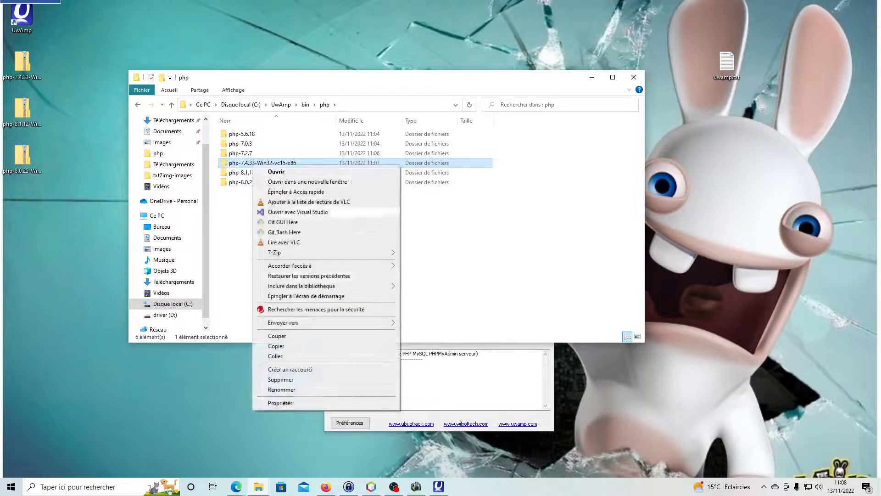
click(281, 390)
drag(254, 163, 404, 161)
key(Delete)
key(Return)
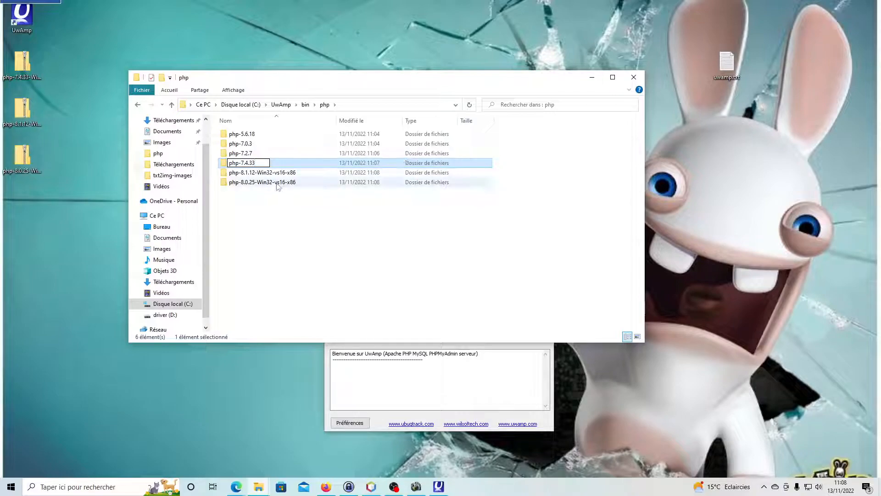
- Rename the folder php-8.0.25-Win32-vs16-x86 to php-8.0.25
right_click(272, 174)
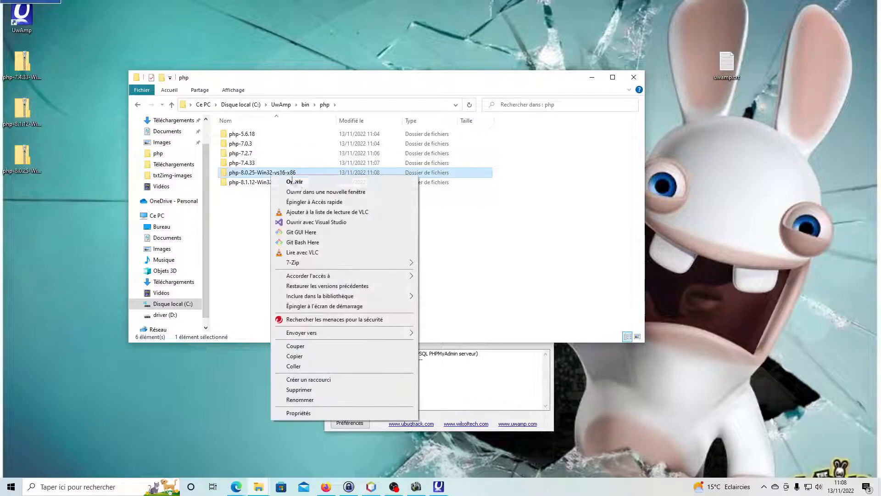
click(300, 399)
drag(255, 173, 303, 174)
key(Delete)
click(257, 182)
- Rename the folder php-8.1.12-Win32-vs16-x86 to php-8.1.12
right_click(263, 184)
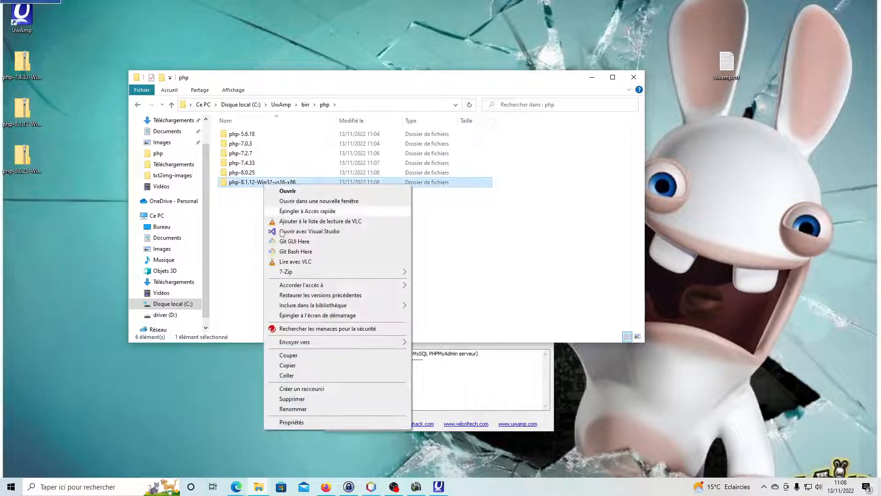
click(294, 409)
drag(257, 183, 352, 182)
key(Delete)
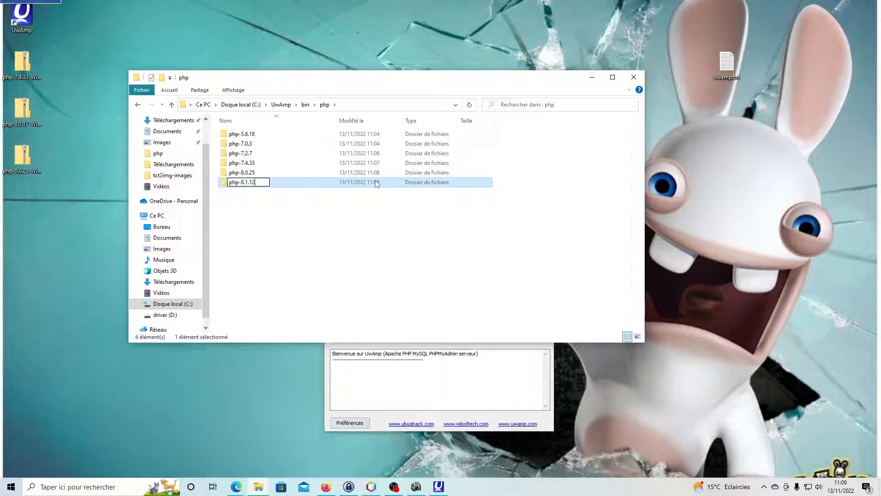
key(Return)
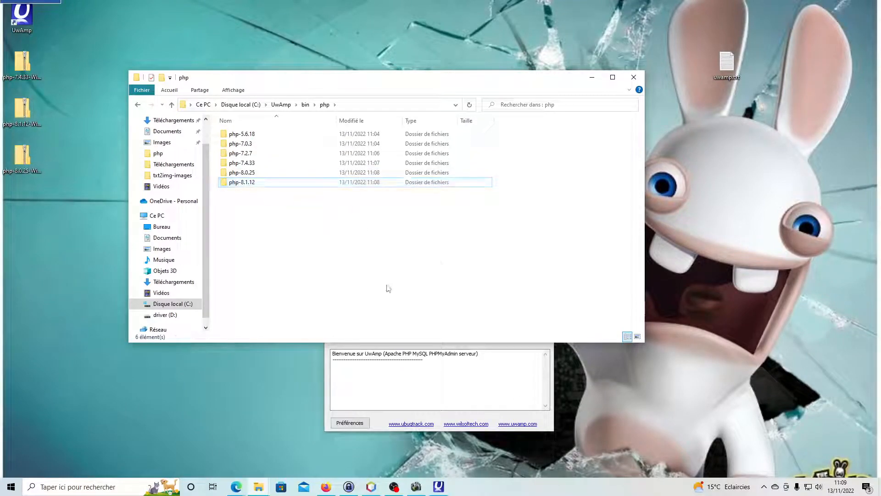
- Go to the C:\UwAmp folder, quit UwAmp with Apache and MySQL stopped, and relaunch UwAmp.exe
click(305, 105)
click(282, 105)
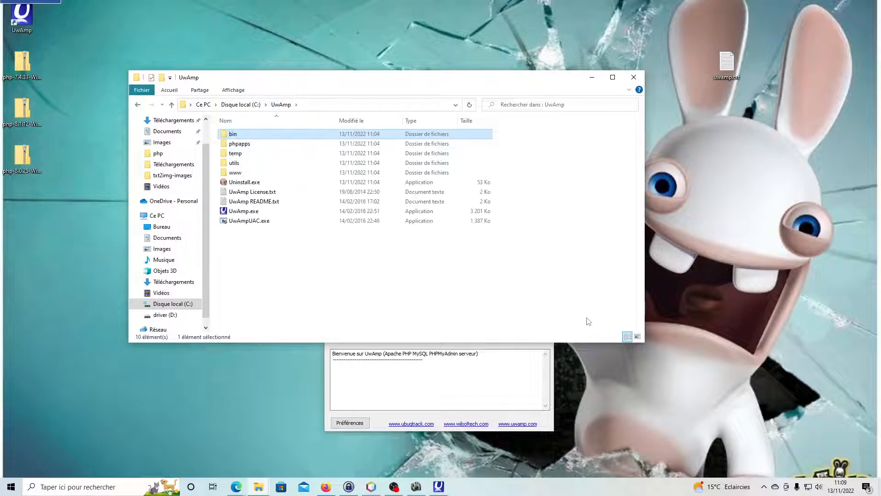
click(440, 488)
click(544, 84)
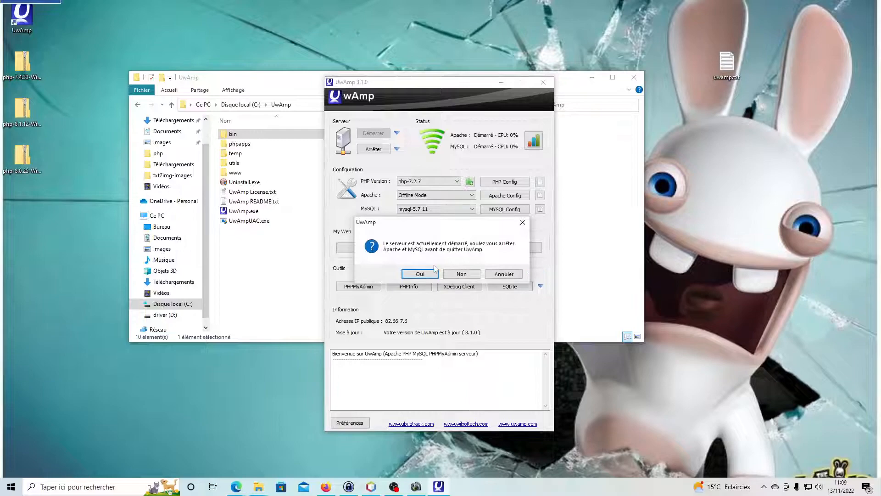
click(419, 274)
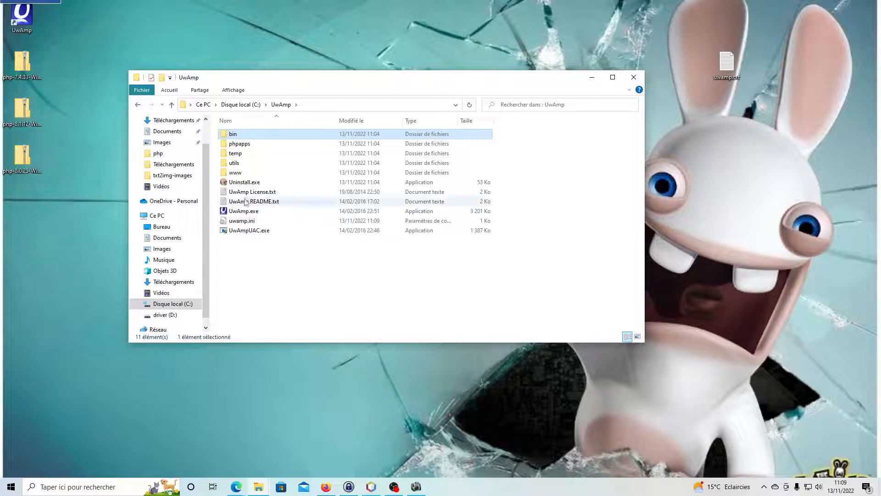
click(246, 213)
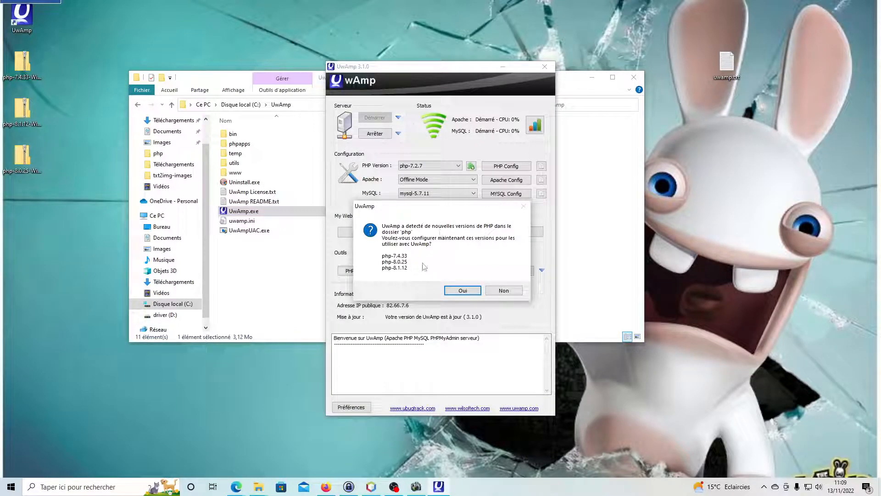
- Install the detected PHP versions 7.4.33, 8.0.25 and 8.1.12, using the php.ini-development configuration file for each
click(462, 291)
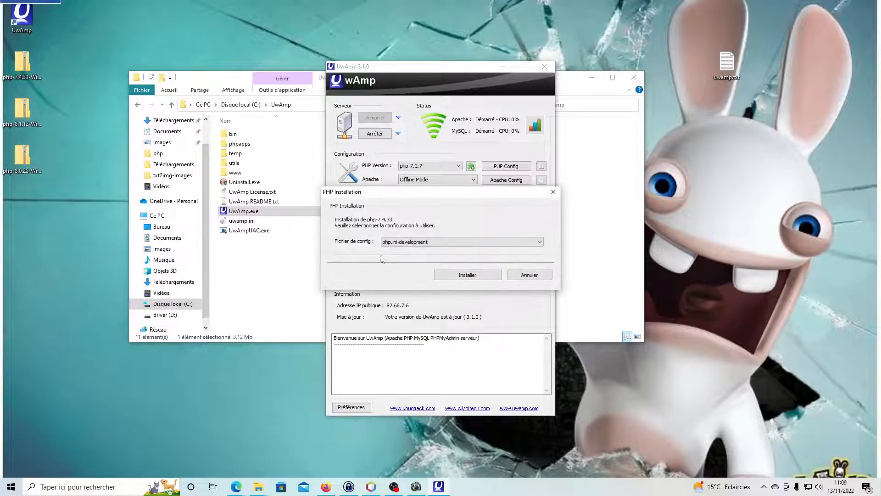
click(424, 243)
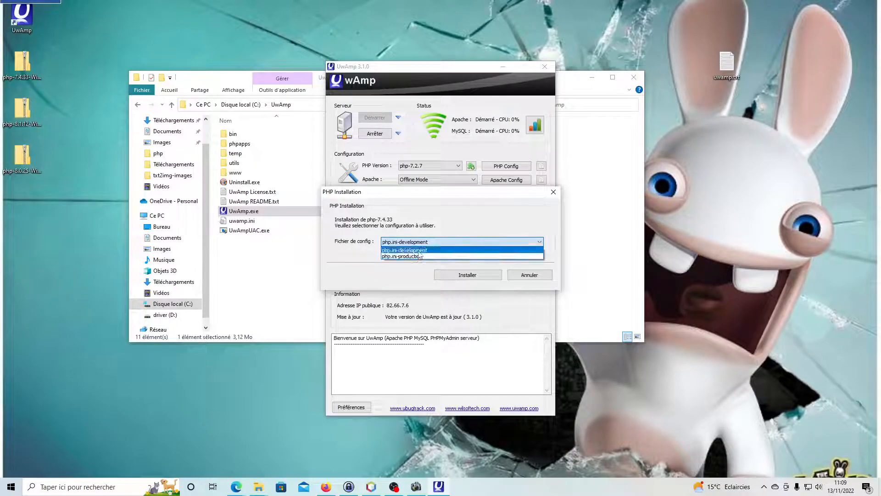
click(419, 254)
click(463, 275)
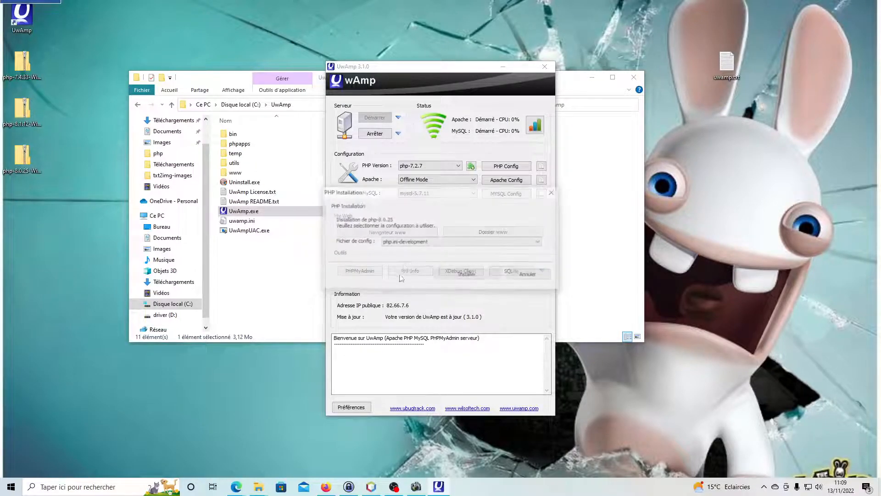
click(425, 244)
click(419, 253)
click(466, 275)
click(465, 275)
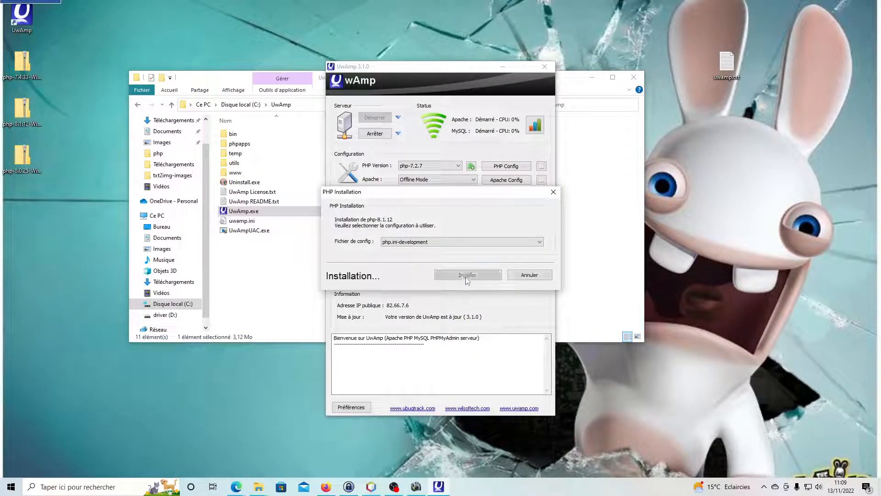
- Switch the server to php-7.4.33, php-8.0.25 and finally php-8.1.12, checking the Apache status and log messages for each
click(444, 166)
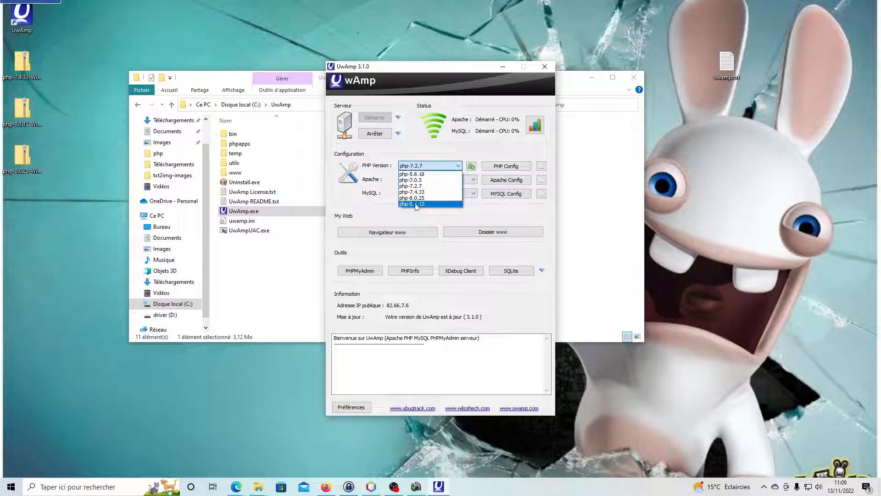
click(412, 192)
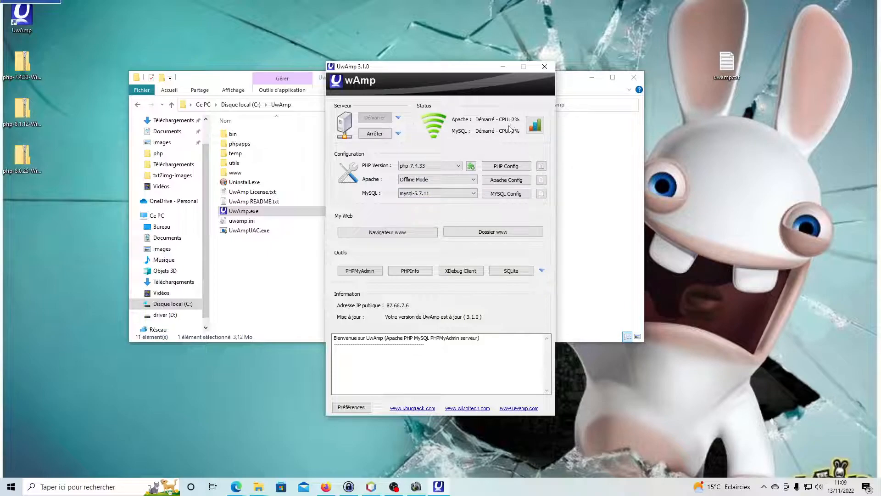
click(458, 165)
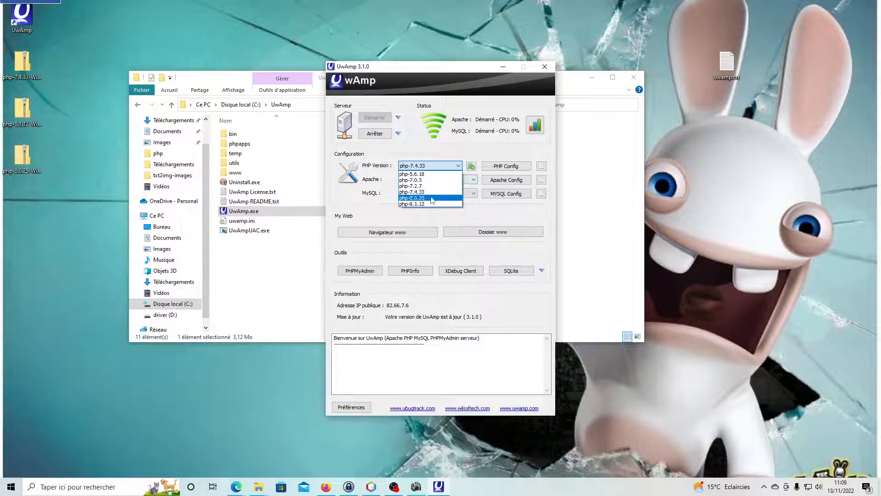
click(413, 199)
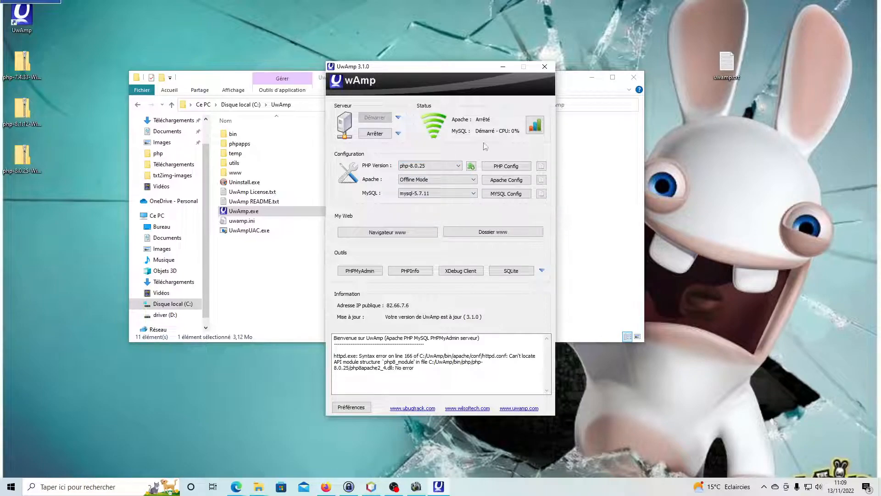
drag(415, 368, 334, 356)
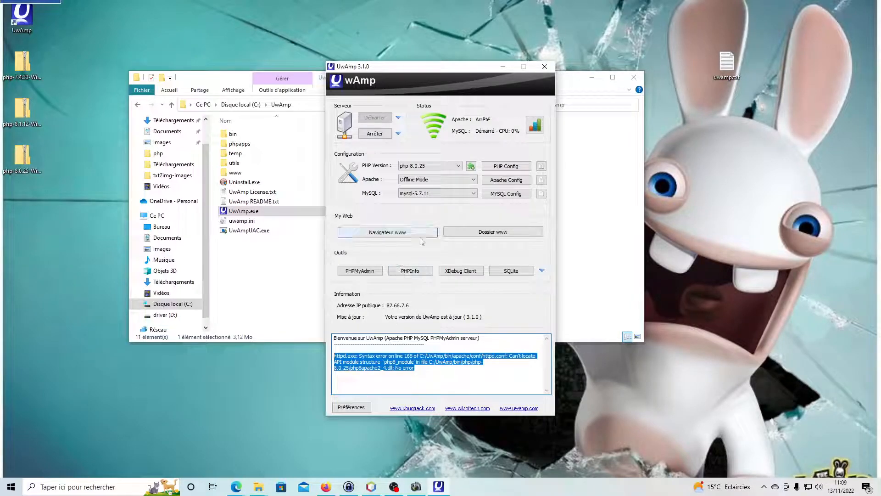
click(431, 166)
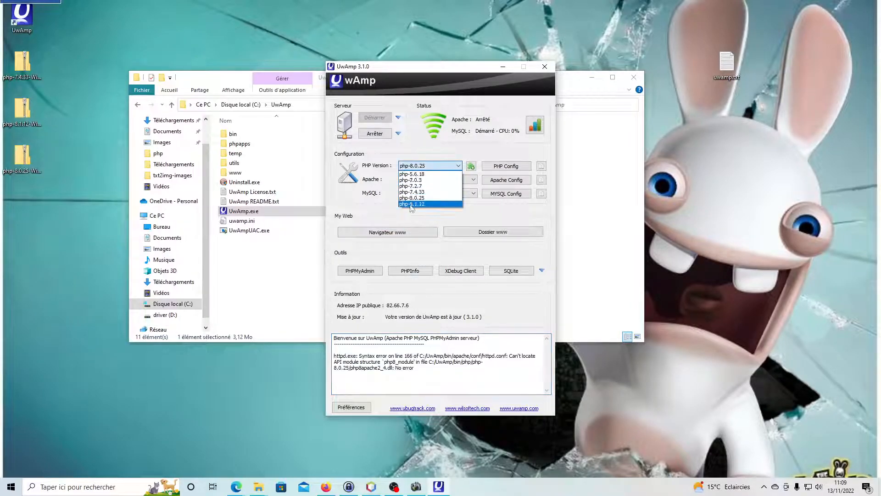
click(413, 204)
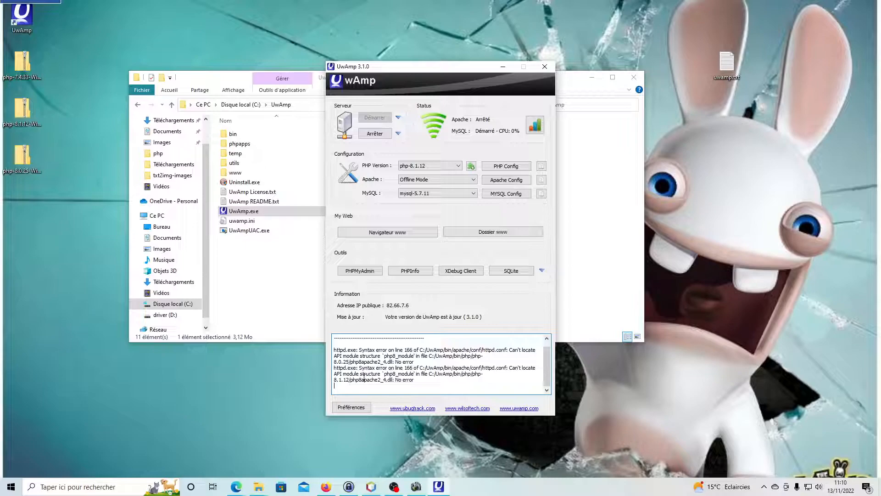
drag(343, 374, 392, 379)
click(445, 370)
- Open uwamp.txt from the desktop and examine the target file name httpd_uwamp.conf and the PHP module snippet
drag(460, 68, 764, 142)
double_click(726, 59)
drag(157, 200, 105, 123)
right_click(133, 139)
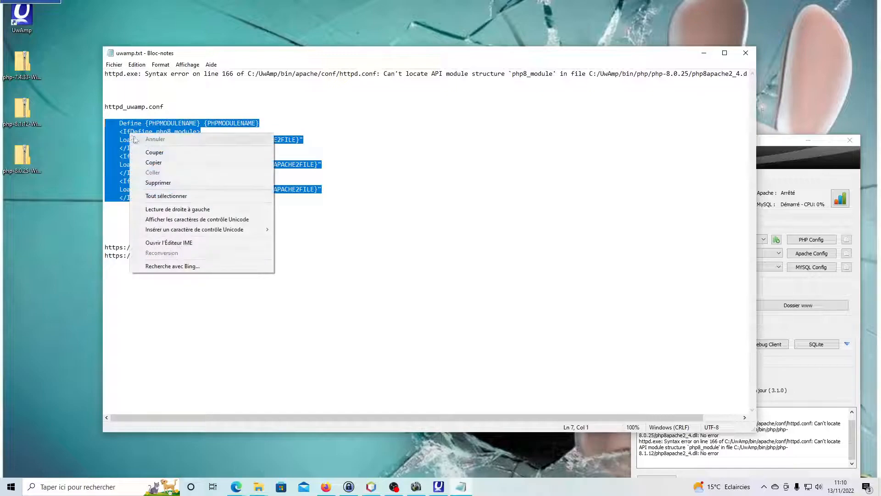
click(419, 155)
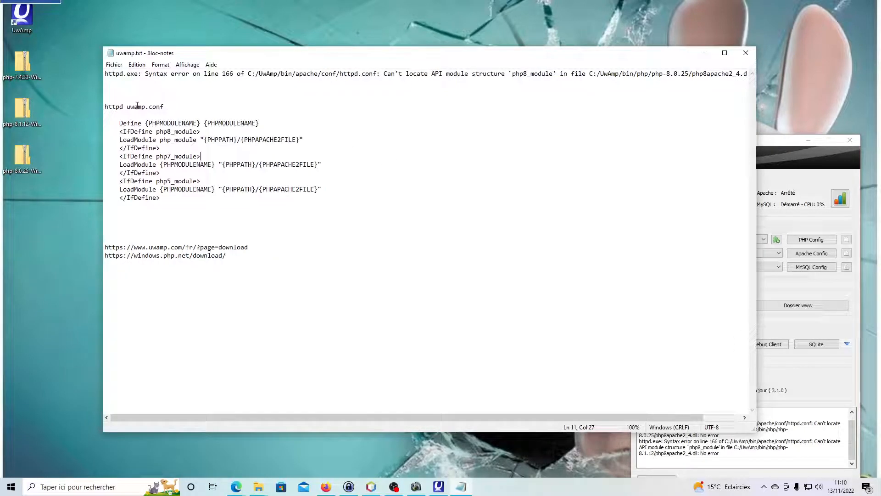
double_click(157, 106)
double_click(137, 105)
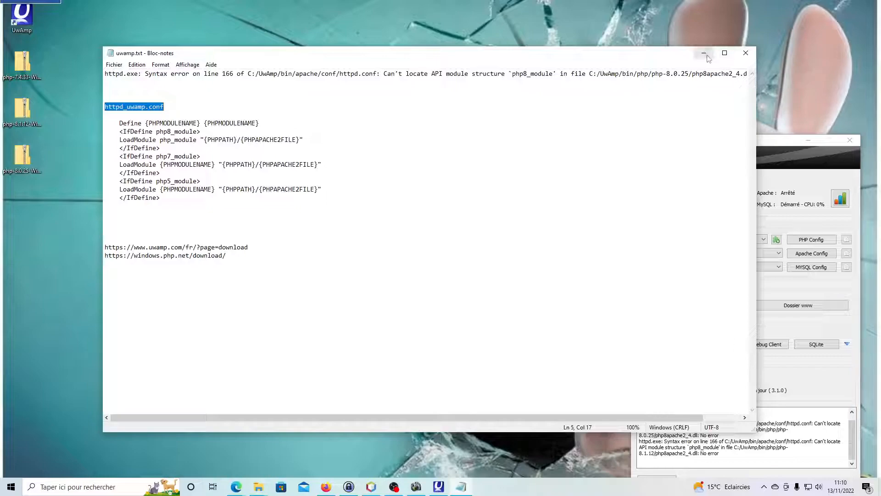
click(745, 53)
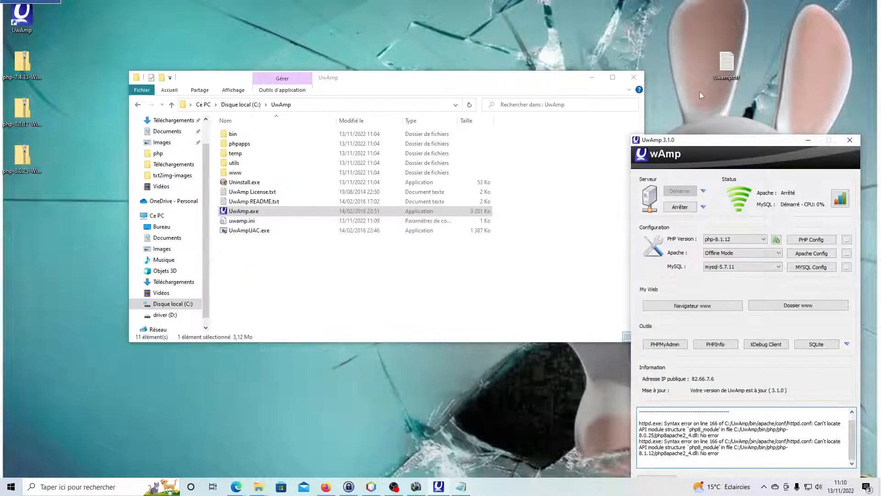
- Search the UwAmp folder for httpd_uwamp, open httpd_uwamp.conf in Notepad++ and locate the LoadModule {PHPMODULENAME} line
click(574, 105)
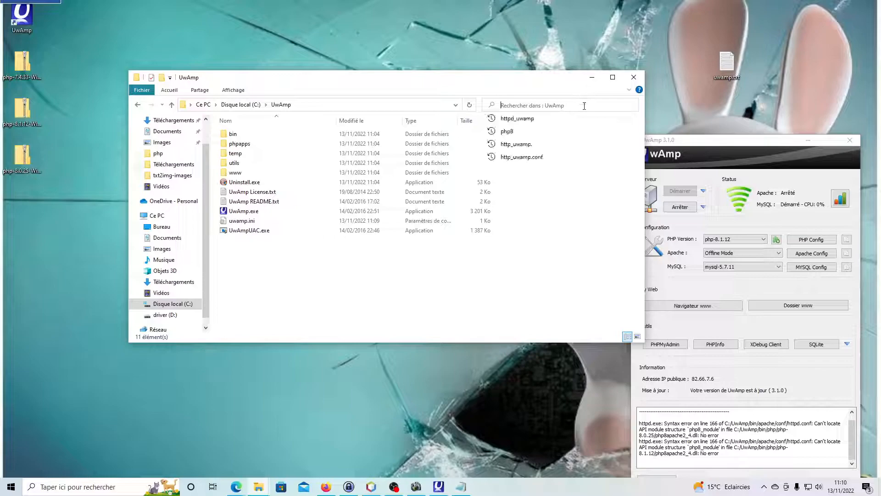
click(534, 119)
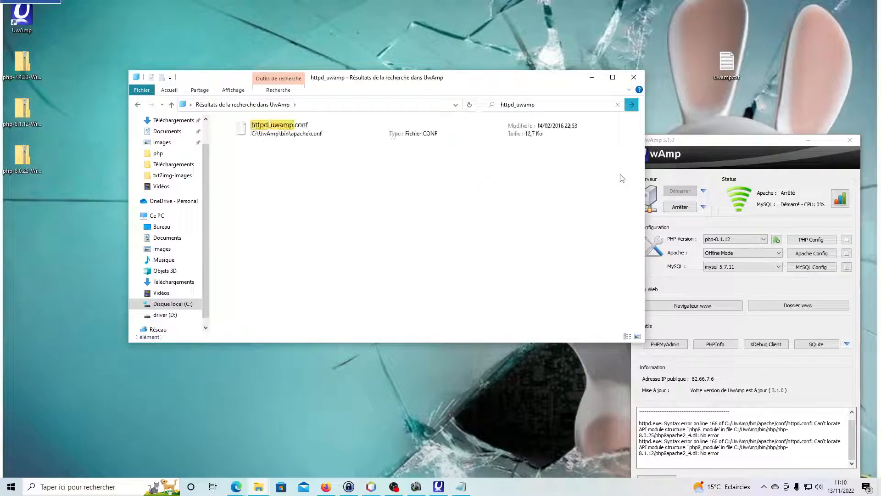
right_click(302, 137)
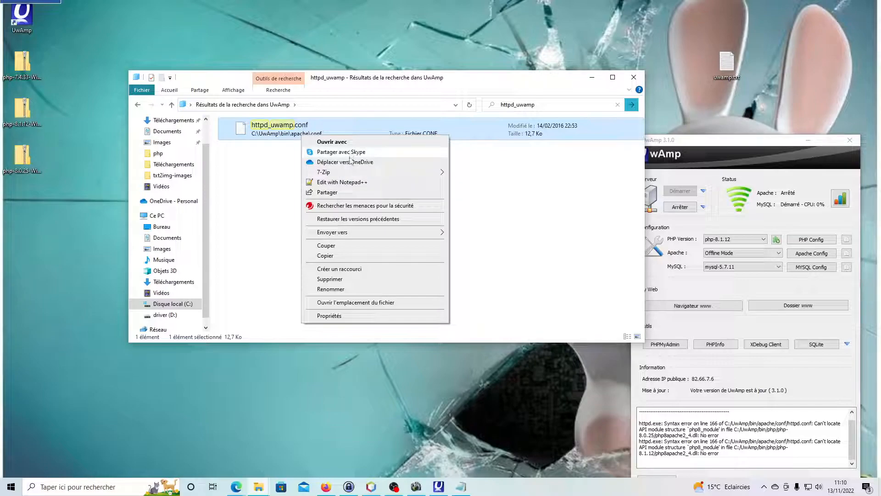
click(344, 182)
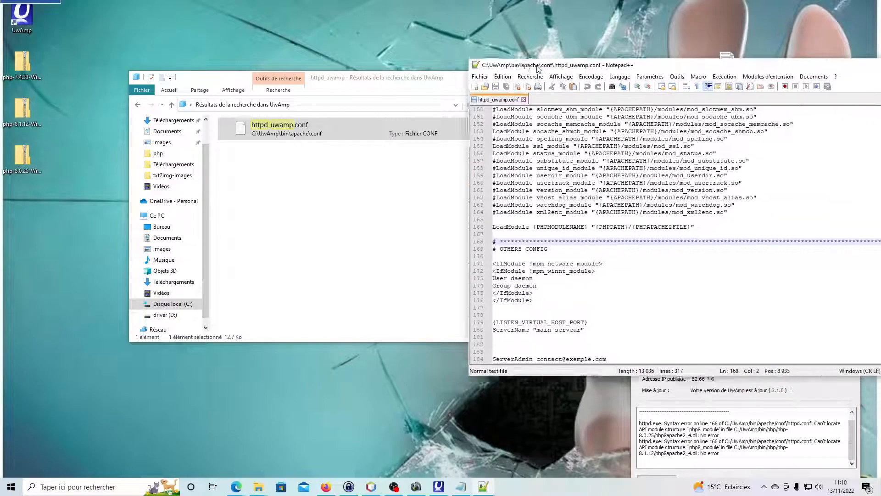
click(728, 70)
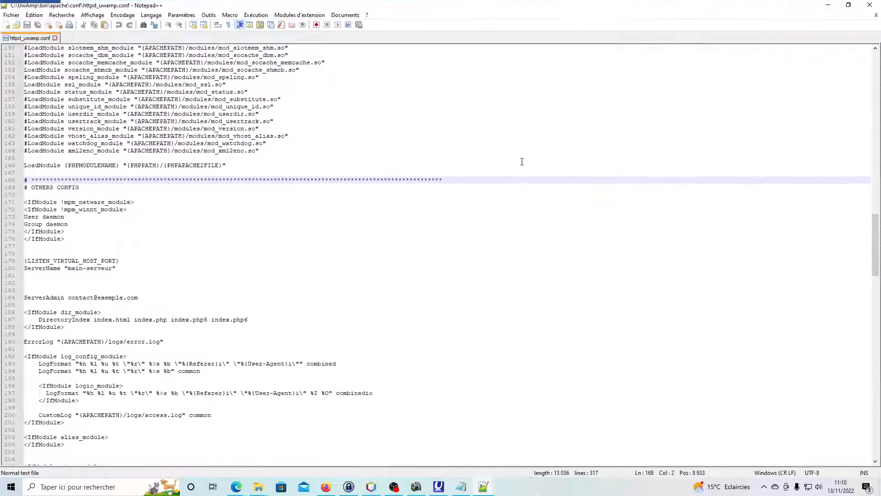
click(238, 163)
drag(252, 164, 24, 158)
click(76, 165)
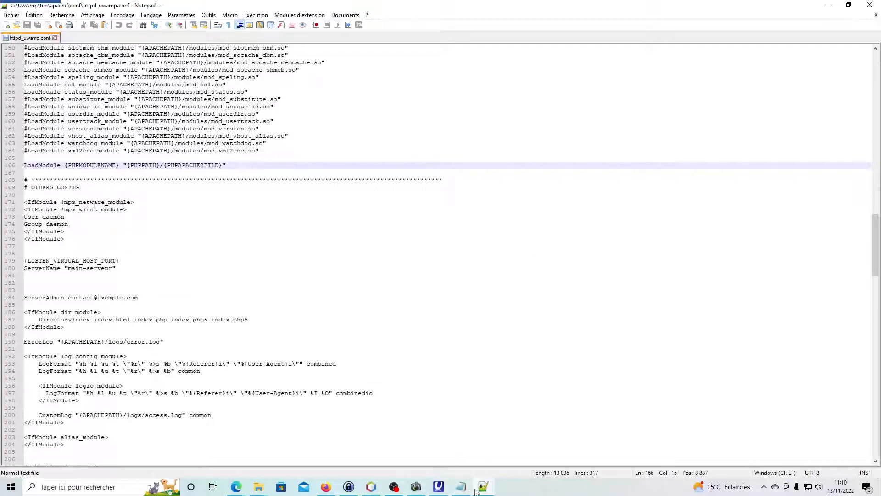
- Copy the block from Define {PHPMODULENAME} through the last </IfDefine> out of uwamp.txt
mouse_move(464, 490)
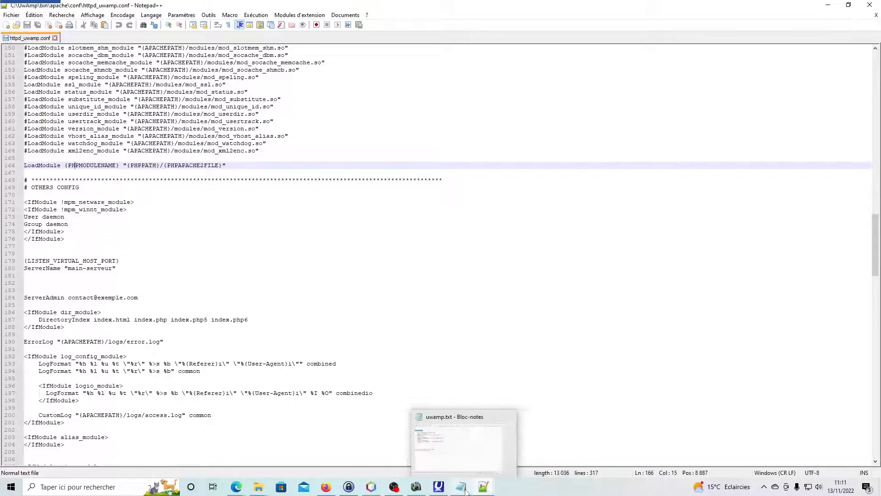
click(476, 452)
drag(195, 213, 78, 125)
key(ctrl+c)
right_click(156, 136)
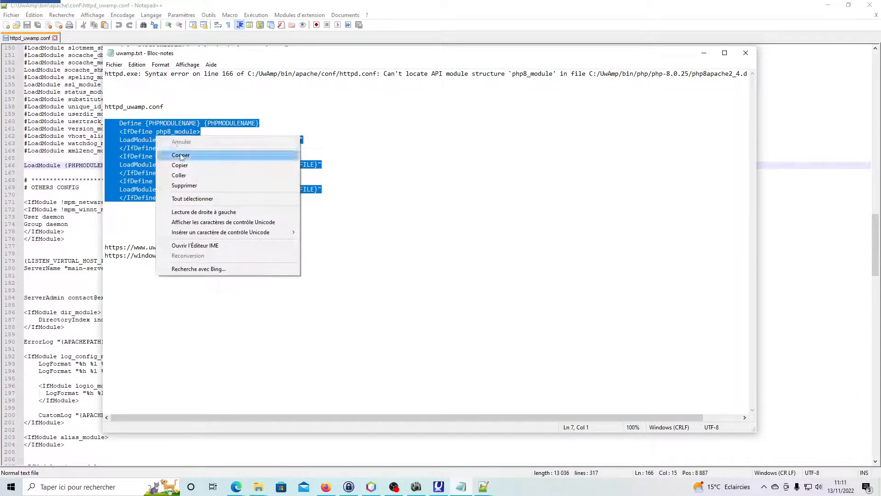
click(180, 165)
- Comment out the LoadModule {PHPMODULENAME} line in httpd_uwamp.conf with a leading #
click(60, 165)
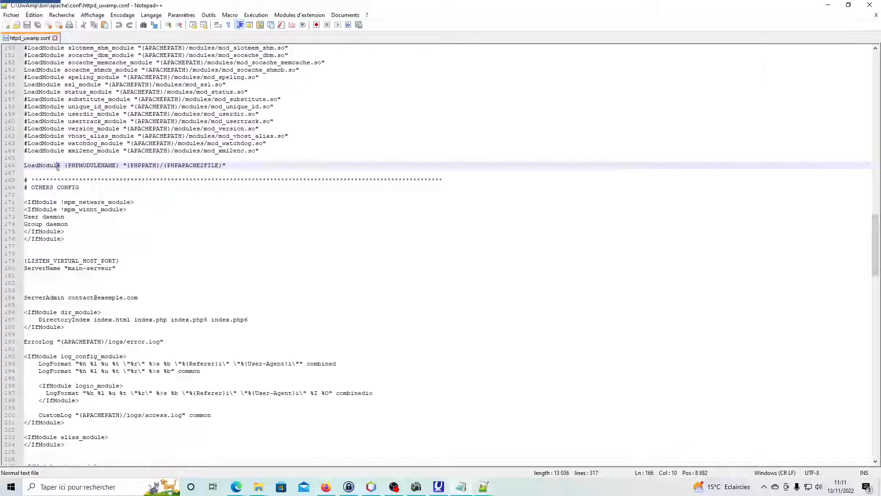
click(26, 164)
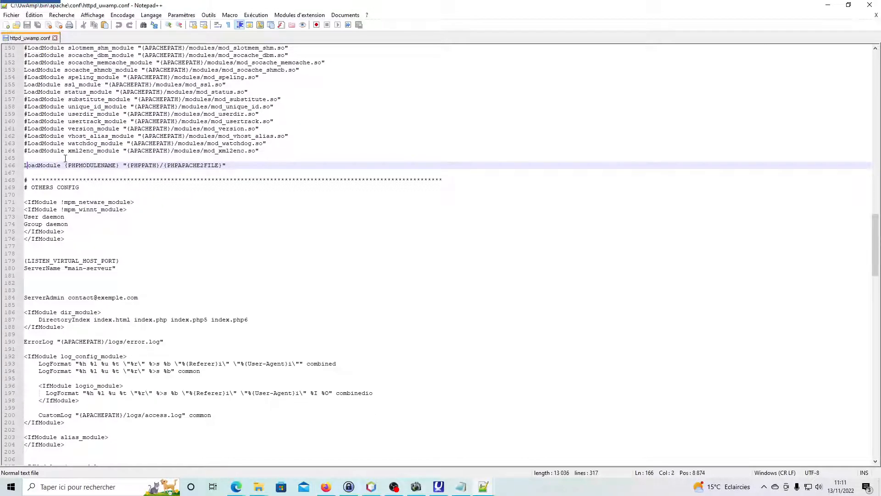
text(#)
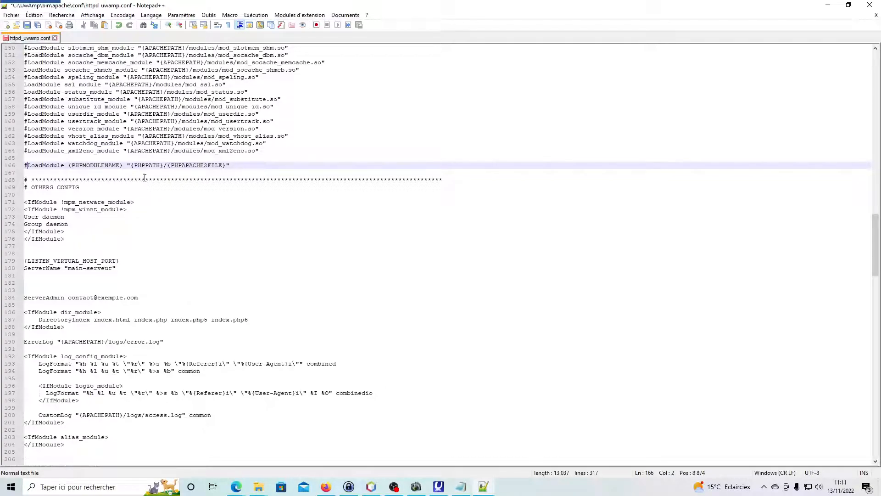
- Add blank lines below the commented LoadModule line, paste the copied Define/IfDefine block there and check its php8, php7 and php5 sections
click(257, 166)
key(Return)
key(Return)
key(Return)
key(Up)
key(Up)
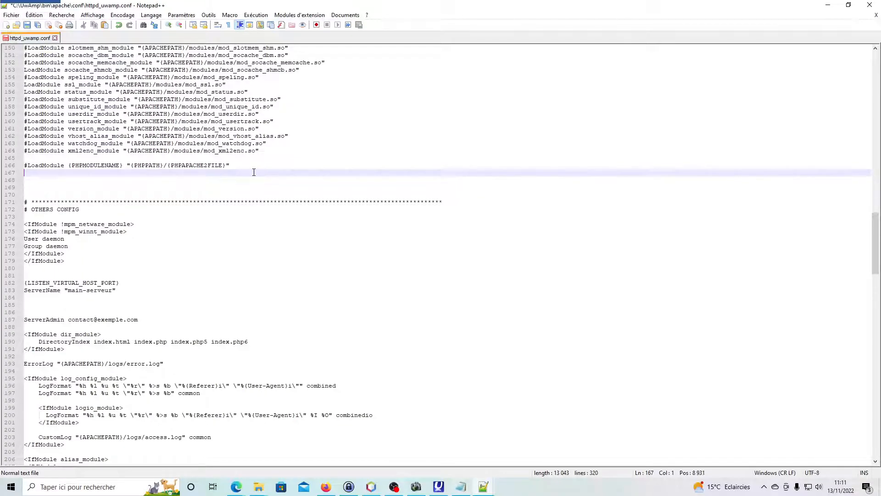
key(ctrl+v)
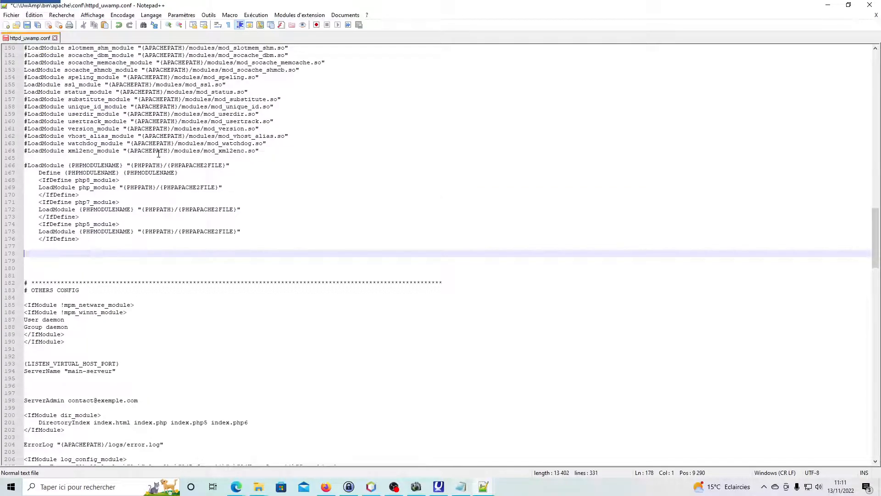
drag(39, 180, 132, 226)
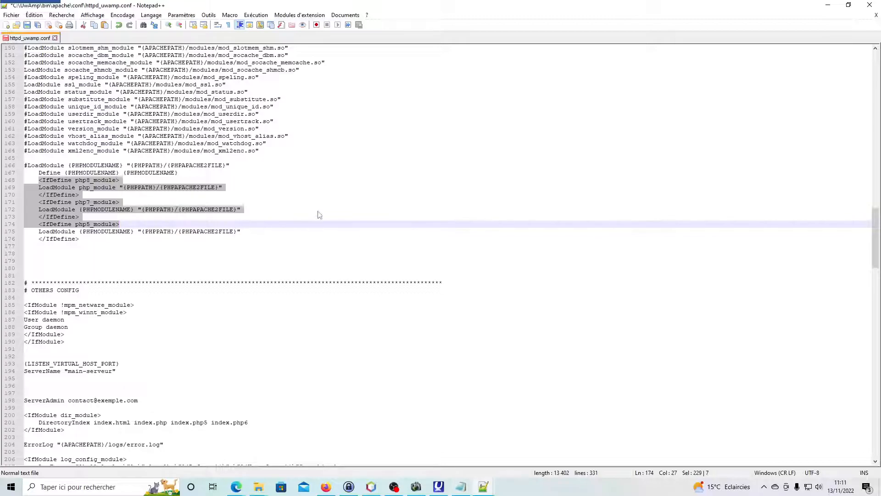
double_click(93, 188)
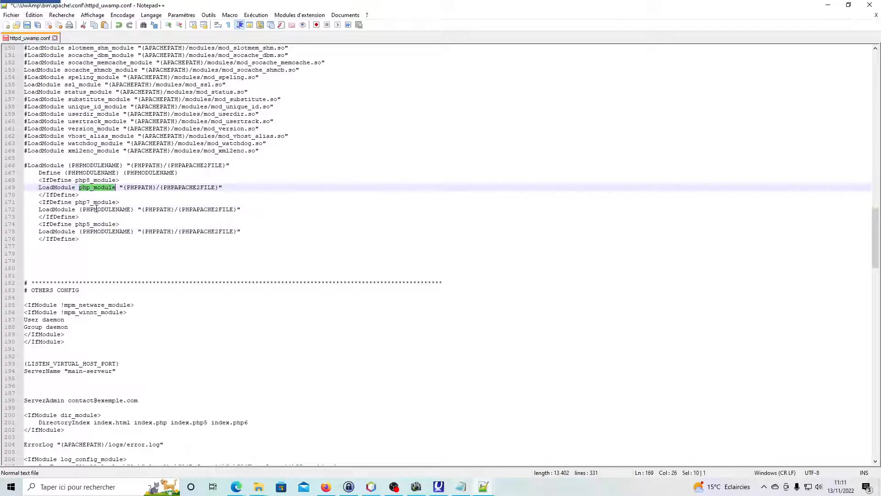
double_click(95, 202)
double_click(93, 225)
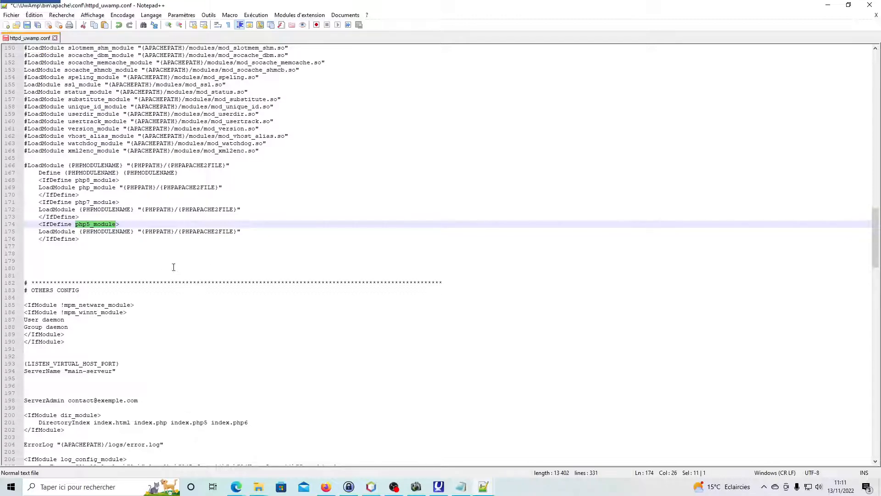
- Check the module names in the php8 and php7 sections, save httpd_uwamp.conf and close the editor
click(189, 199)
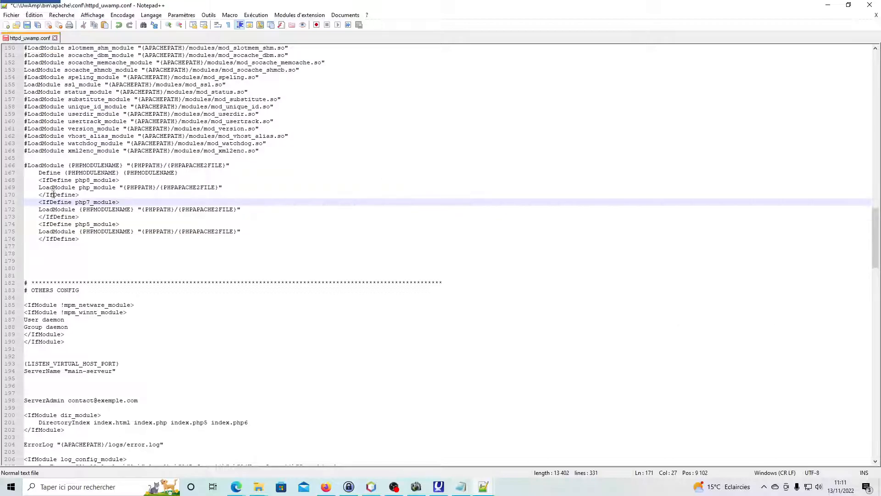
double_click(101, 188)
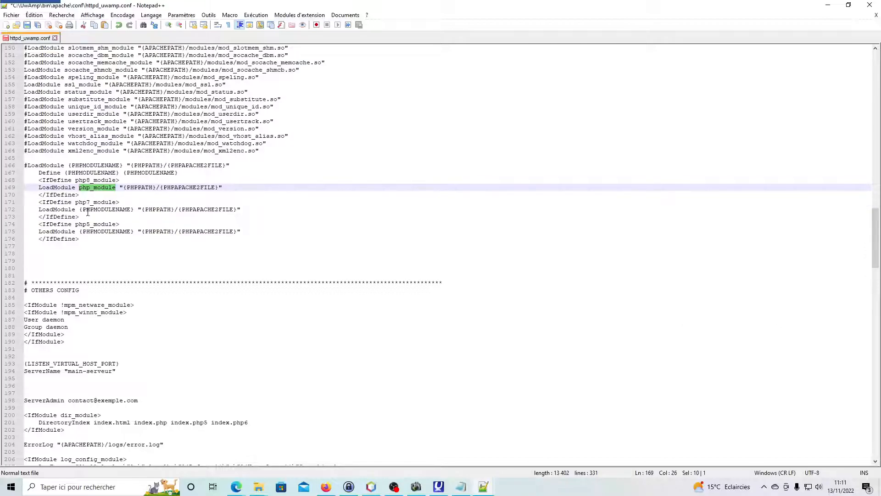
drag(76, 210, 137, 213)
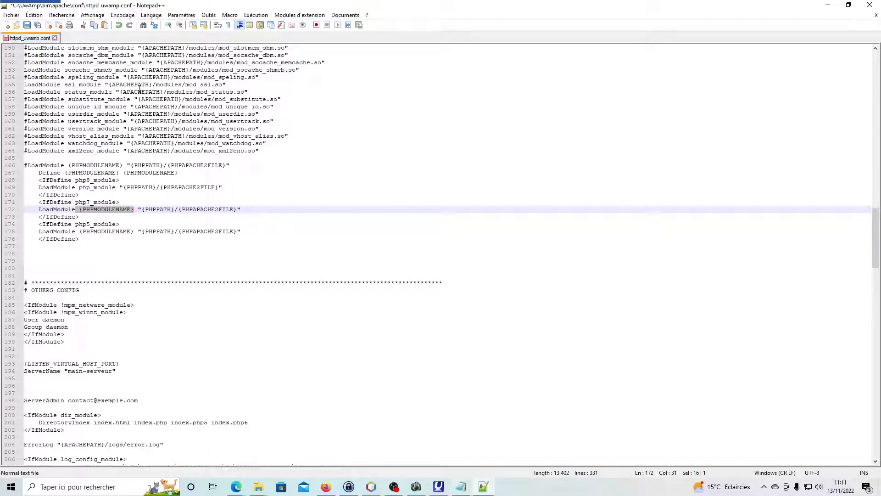
click(27, 26)
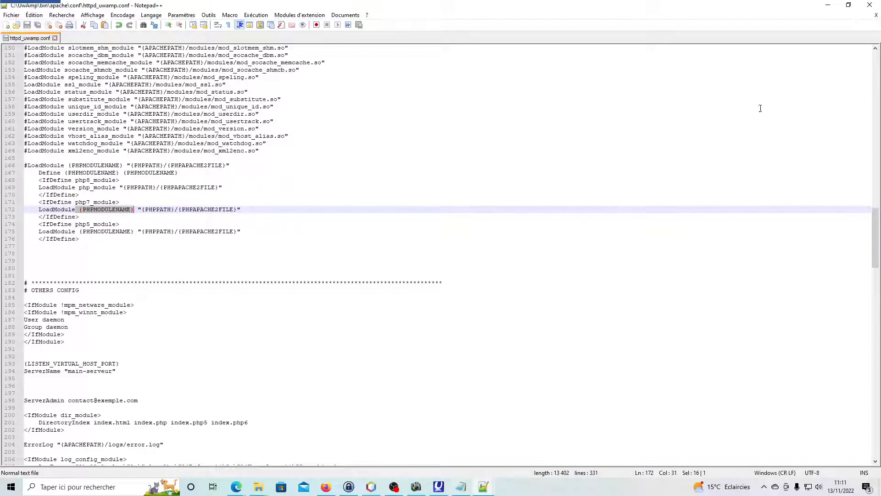
click(869, 6)
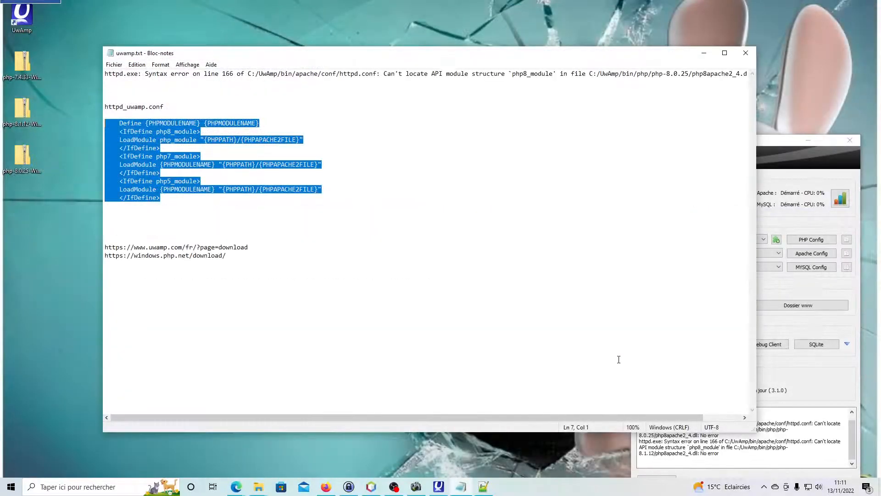
- Quit UwAmp, agreeing to stop Apache and MySQL, start it again and minimise the uwamp.txt window
click(776, 140)
click(850, 140)
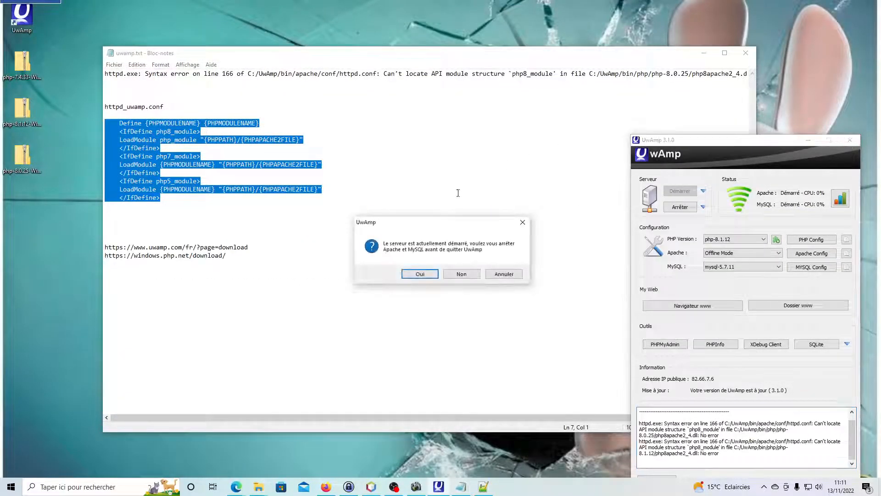
click(420, 274)
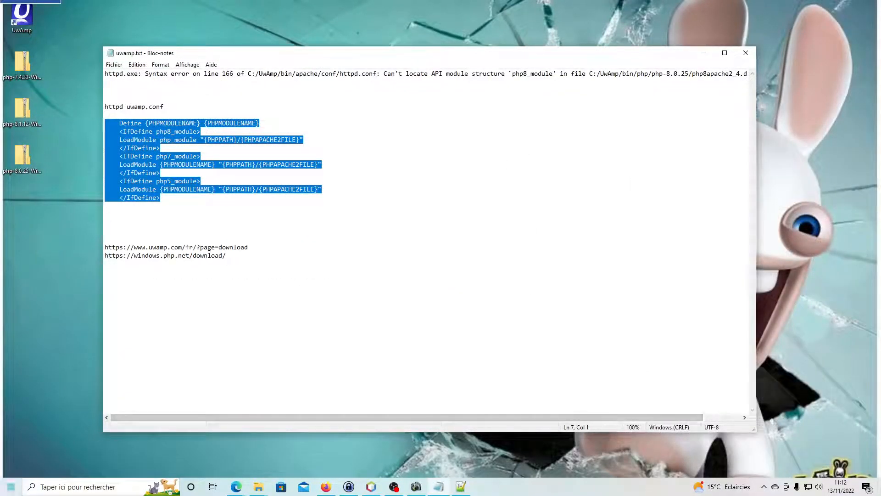
click(11, 487)
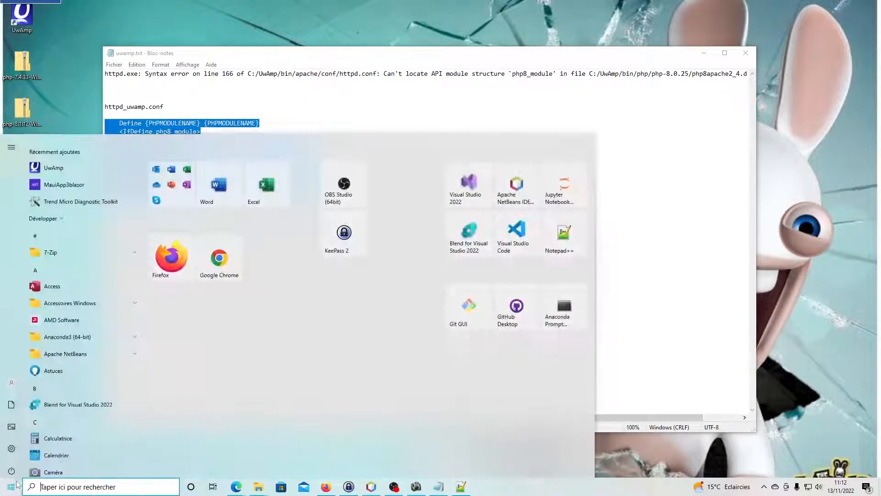
click(89, 162)
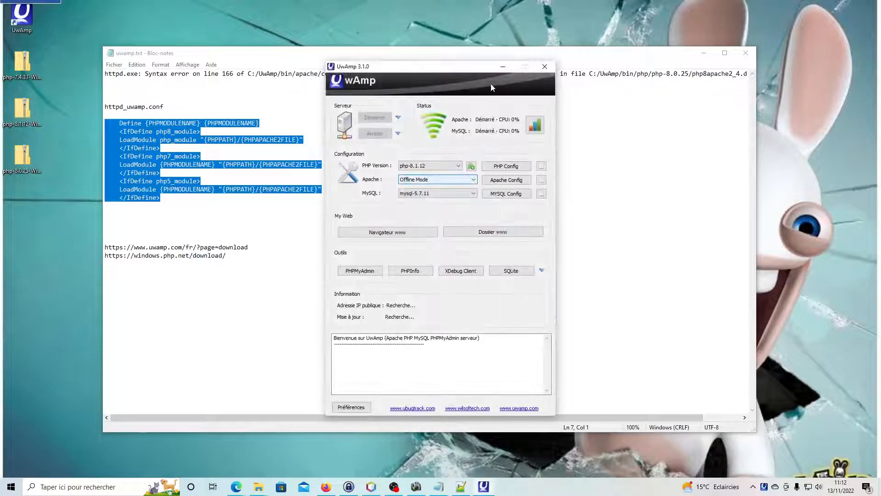
click(702, 53)
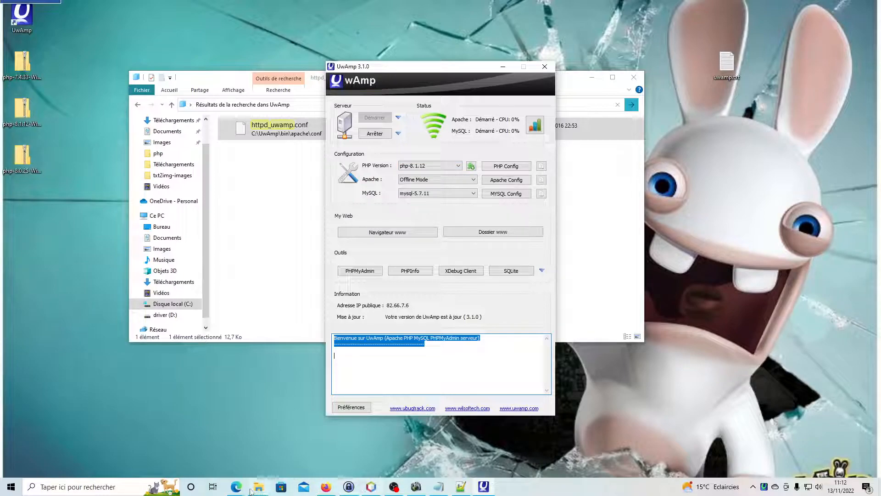
- Switch to Edge and reload localhost/uwamp/phpinfo.php to check which PHP version Apache runs
click(236, 486)
click(268, 420)
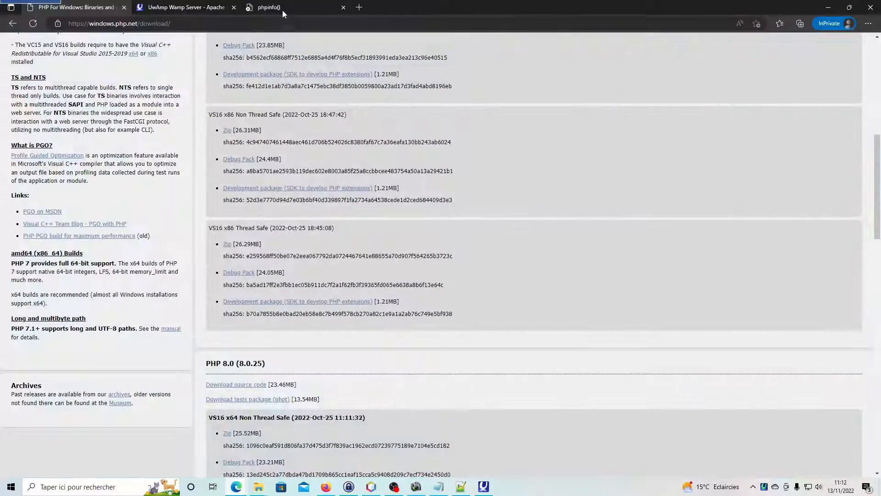
click(275, 7)
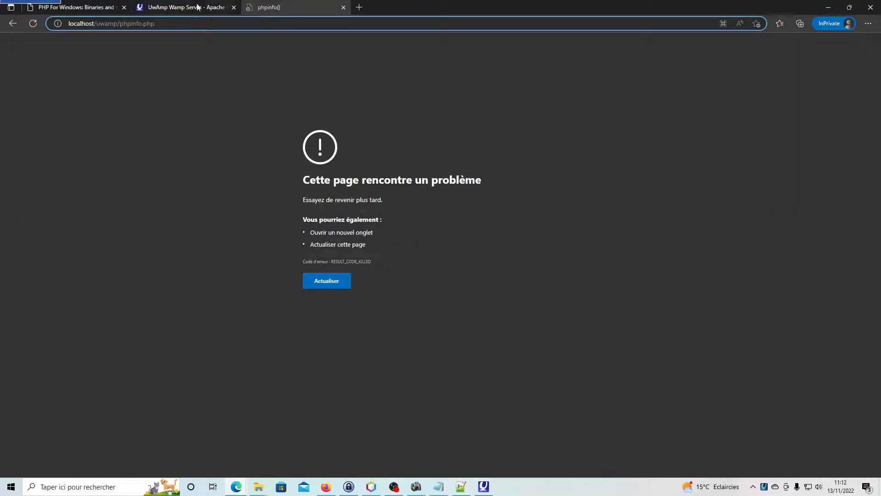
key(F5)
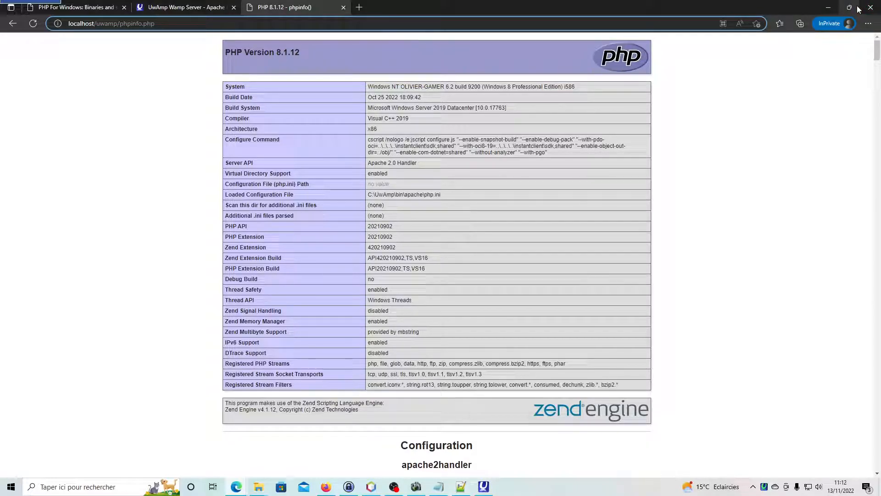
- Return to UwAmp, switch the PHP version to php-8.0.25 and close the httpd_uwamp file search window
click(827, 9)
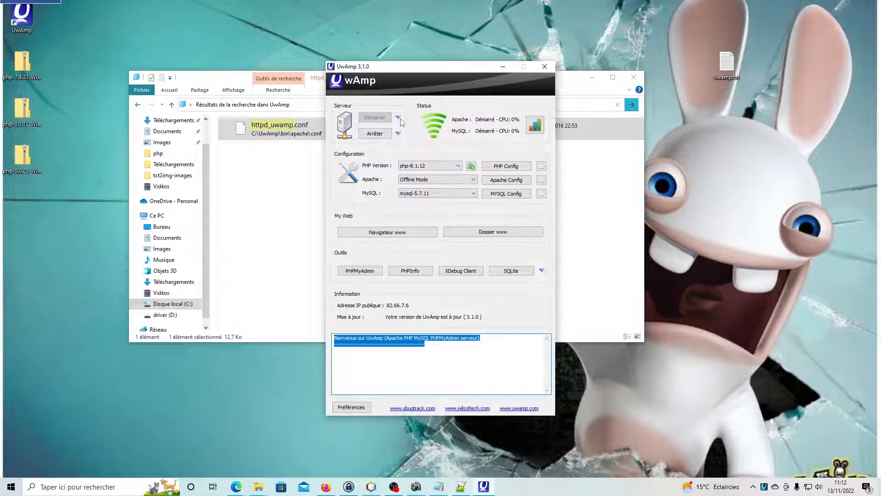
click(417, 165)
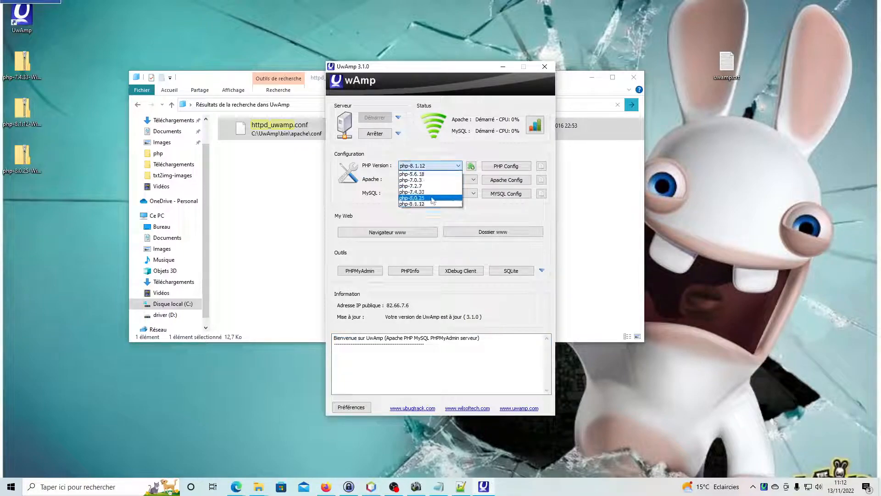
click(415, 202)
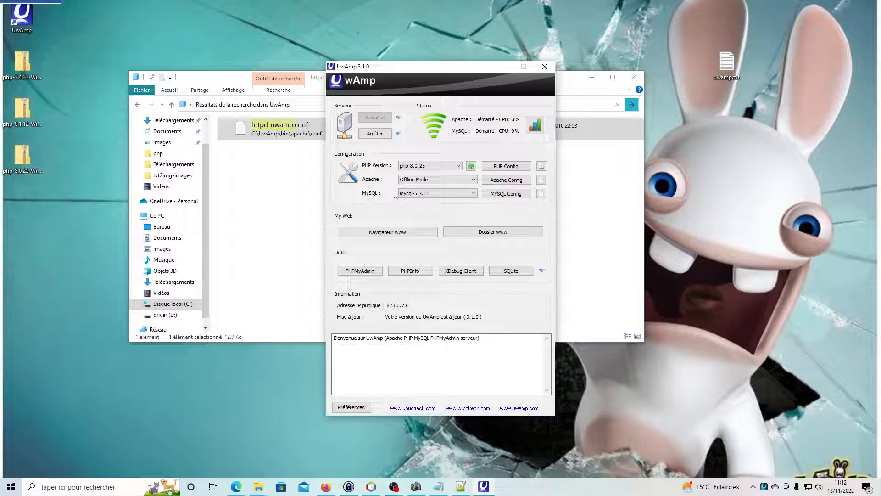
click(288, 200)
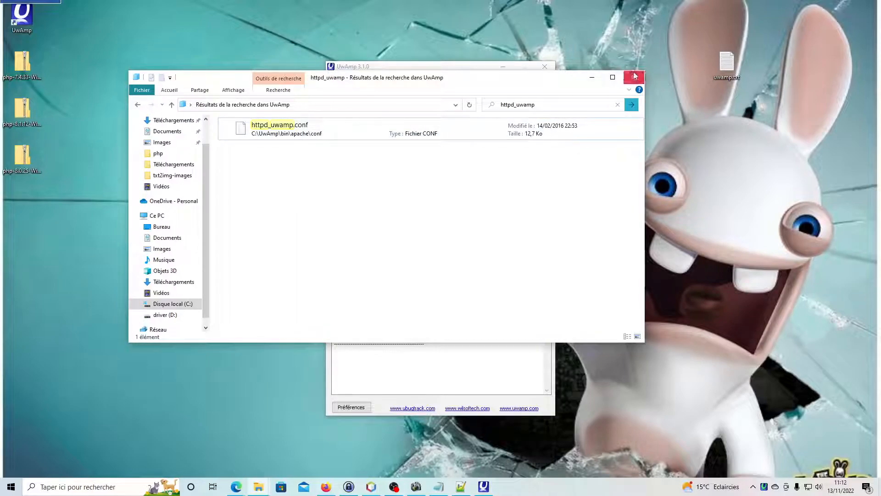
click(634, 78)
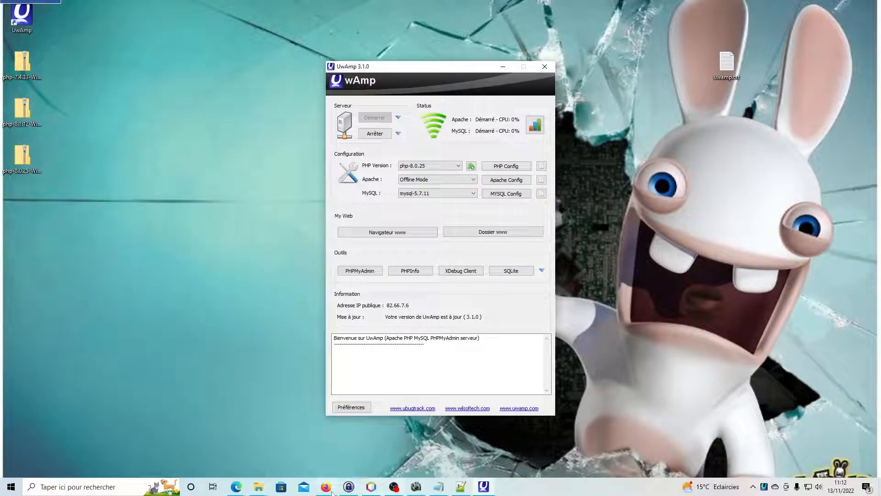
- Reload localhost/uwamp/phpinfo.php in Edge and check the PHP version and configuration details
mouse_move(235, 486)
click(289, 453)
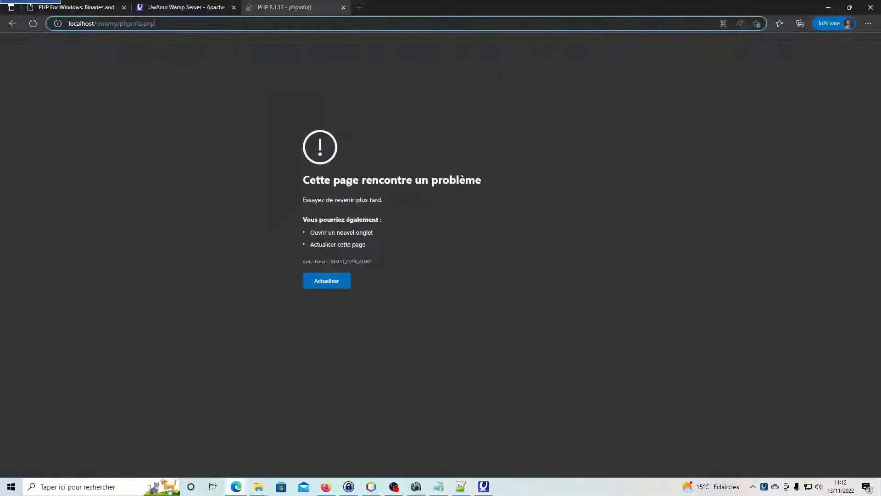
key(Return)
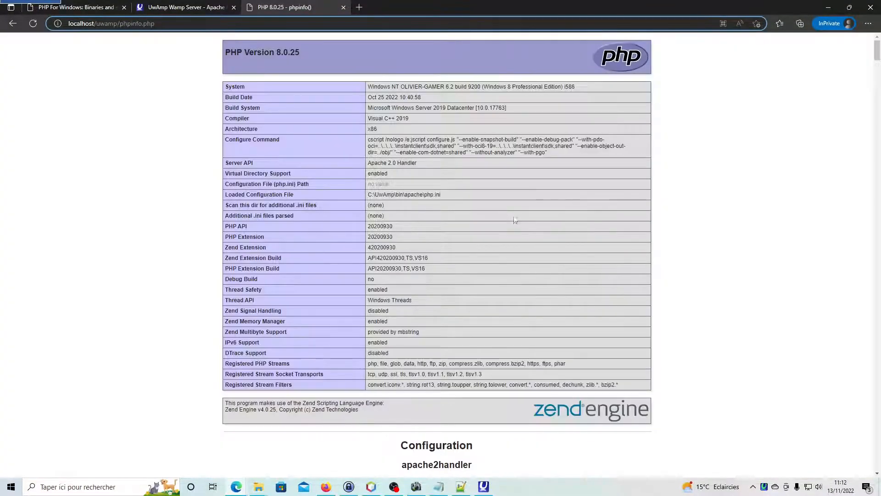
drag(281, 52, 313, 50)
click(690, 232)
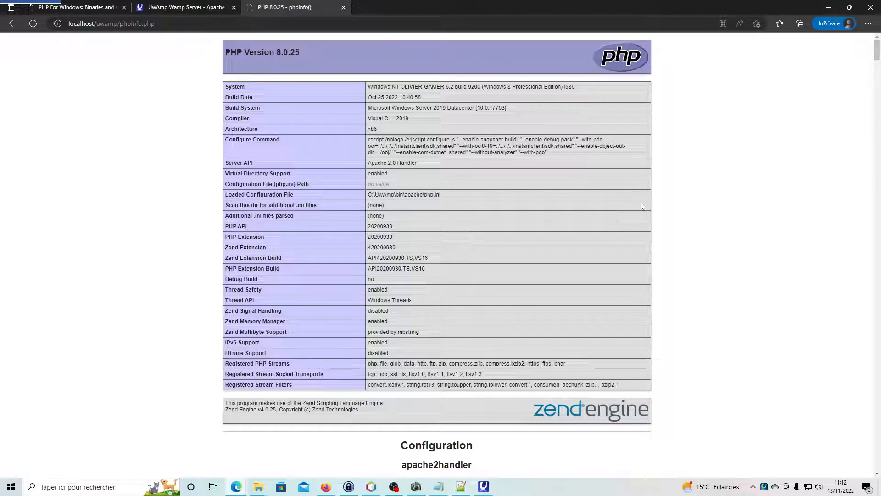
scroll(528, 178, down, 9)
scroll(525, 177, up, 9)
click(206, 7)
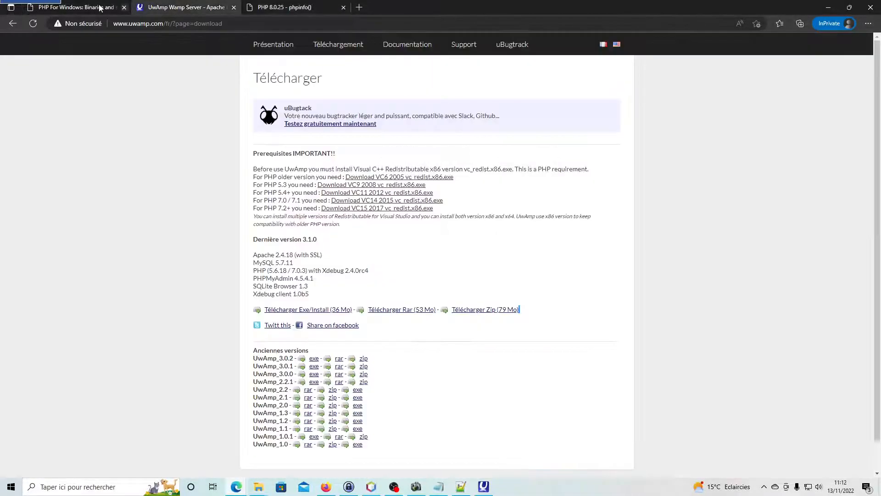
click(82, 6)
click(179, 5)
click(284, 6)
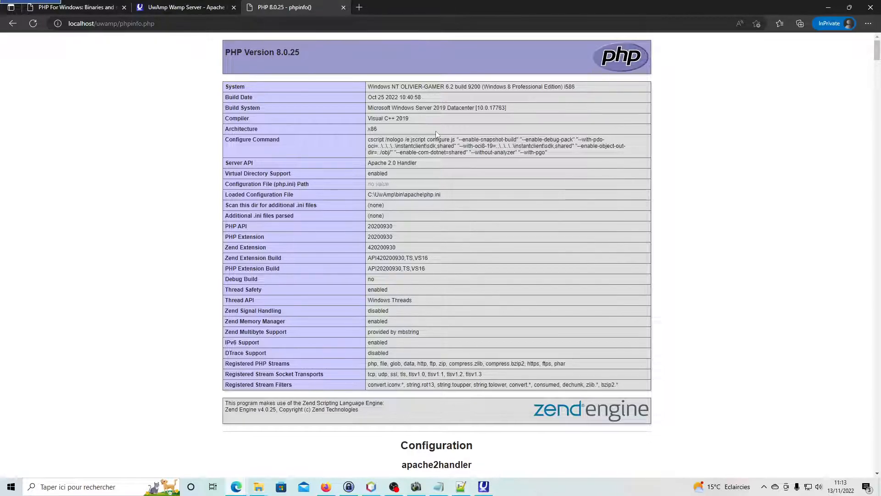
scroll(436, 134, down, 8)
scroll(564, 92, up, 3)
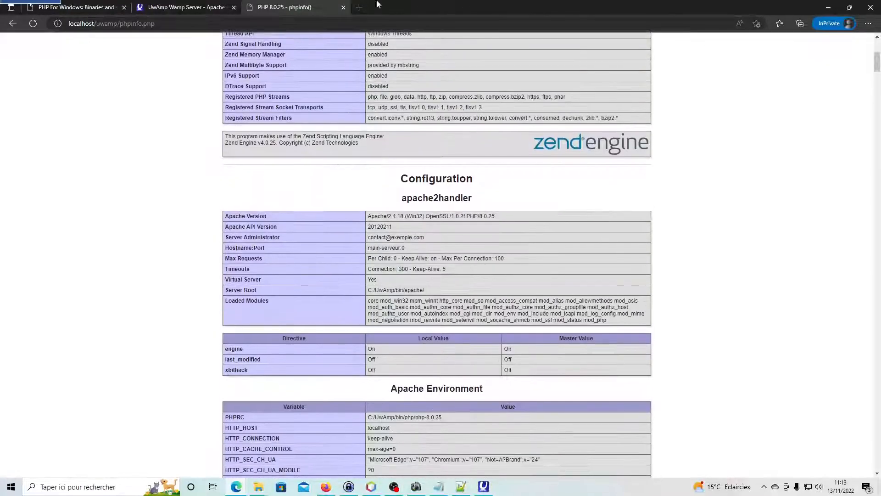
mouse_move(195, 5)
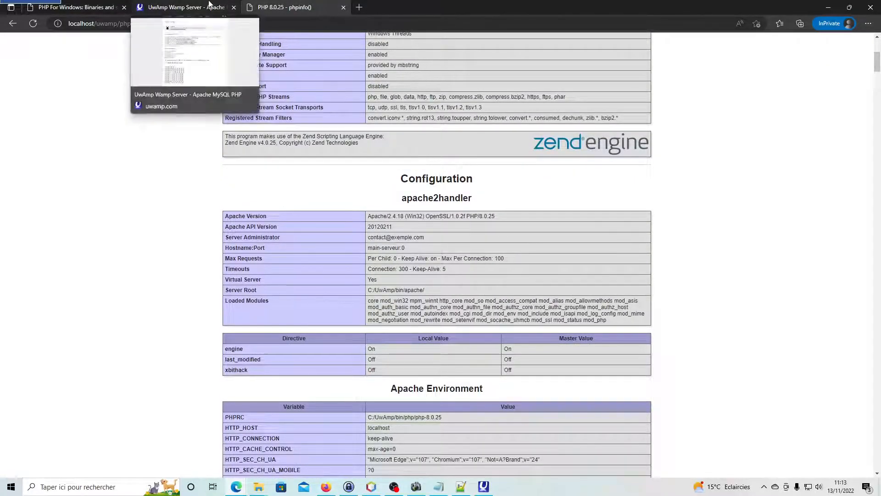